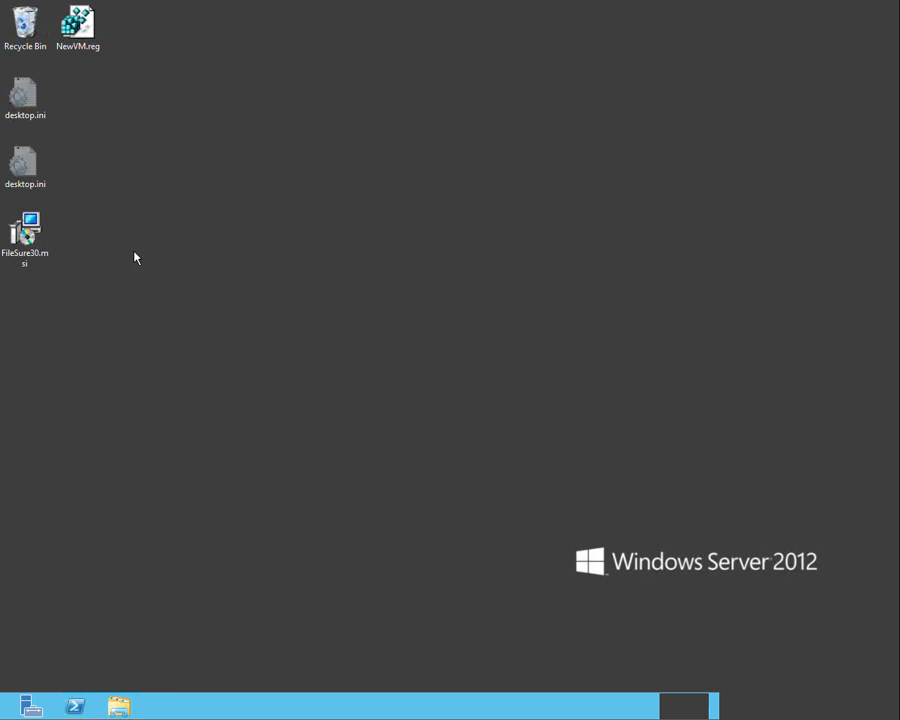
Install FileSure from FileSure30.msi, accepting the license agreement and keeping the default destination folder
click(30, 240)
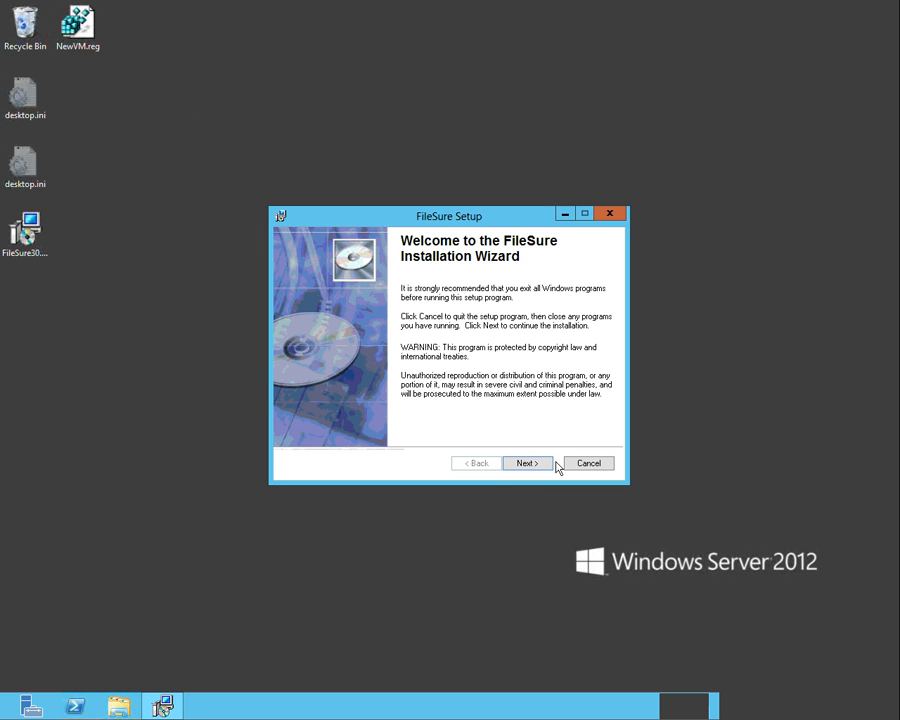
click(544, 464)
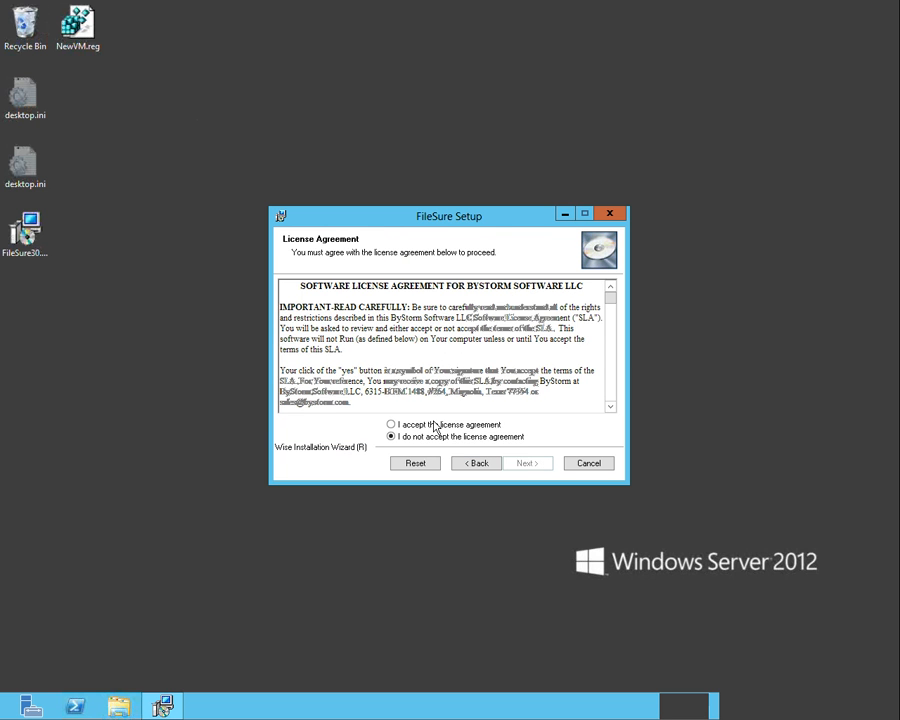
click(435, 425)
click(508, 464)
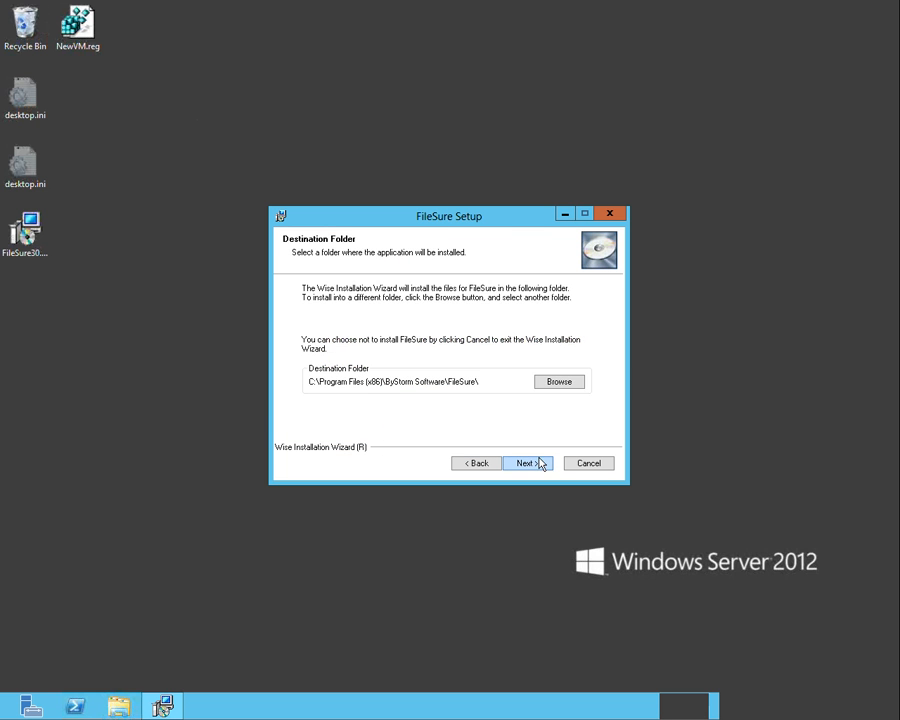
click(539, 463)
click(537, 461)
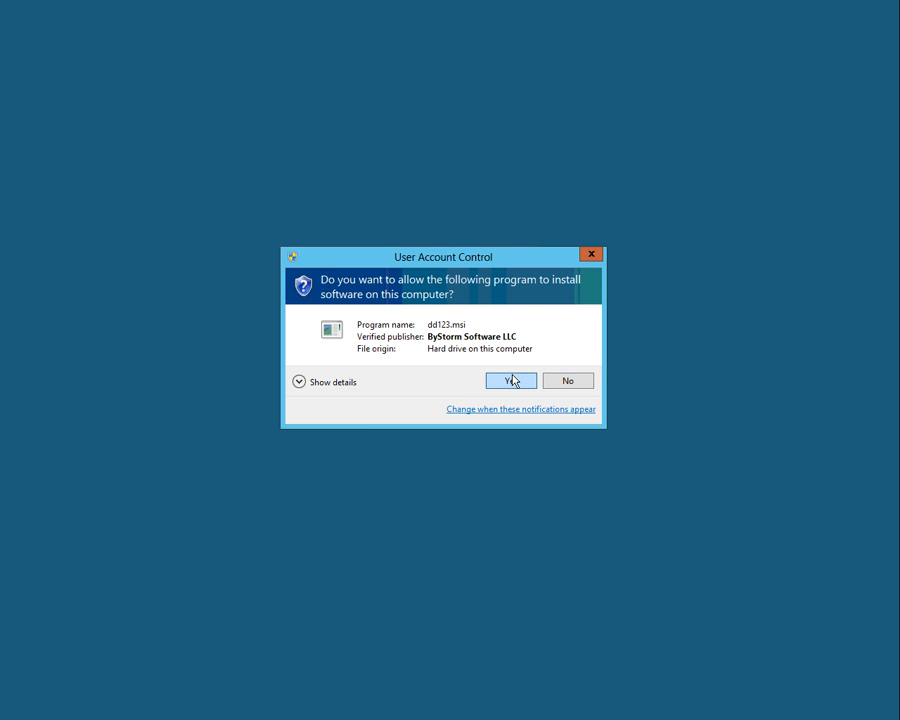
click(513, 379)
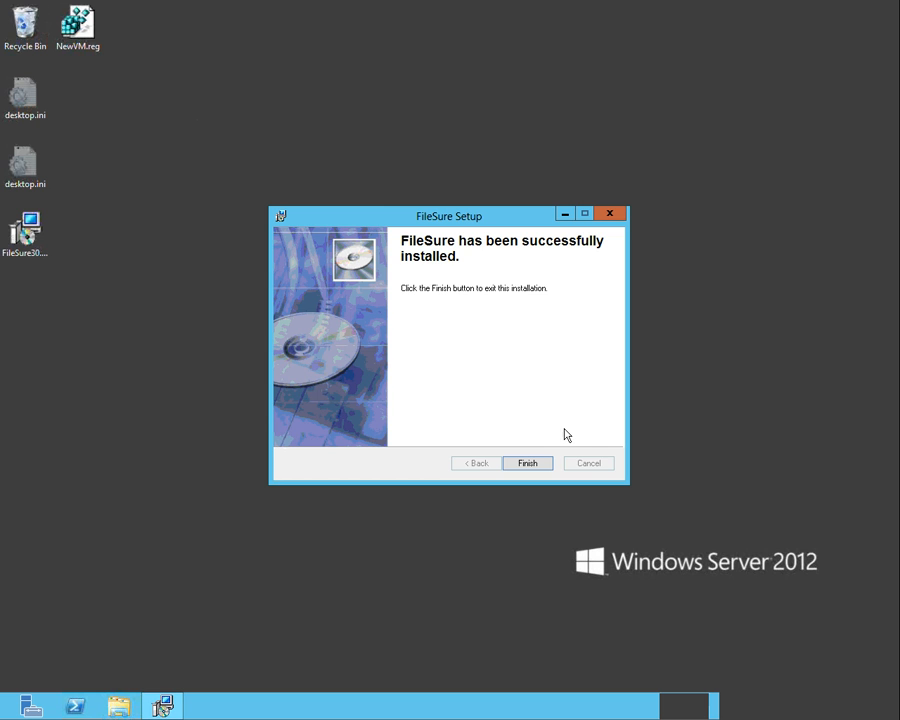
click(528, 464)
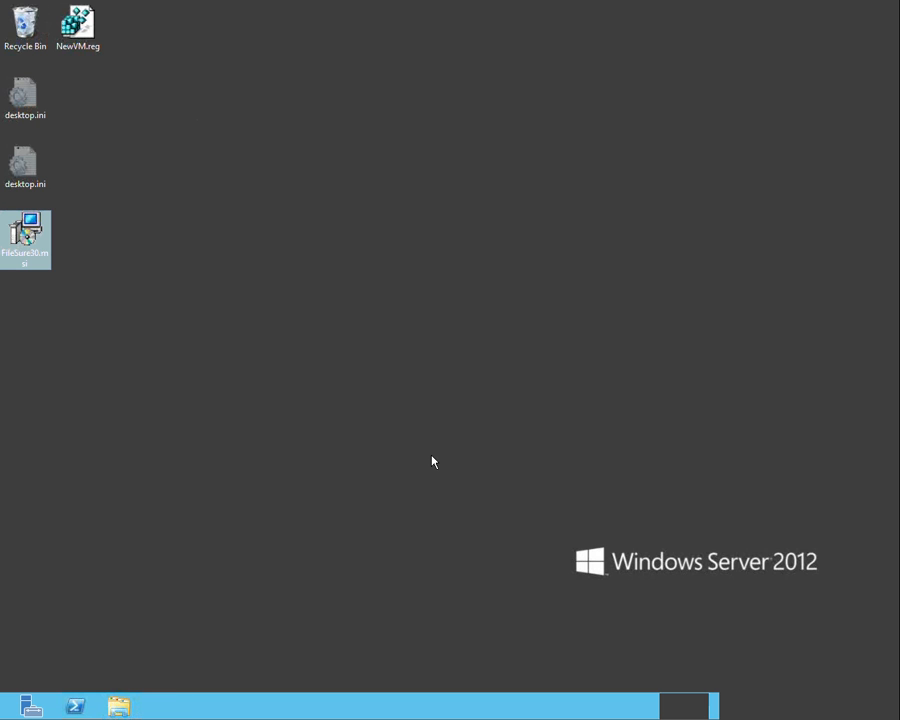
Run Enterprise Monitor as administrator and allow it to make changes to the computer
key(super)
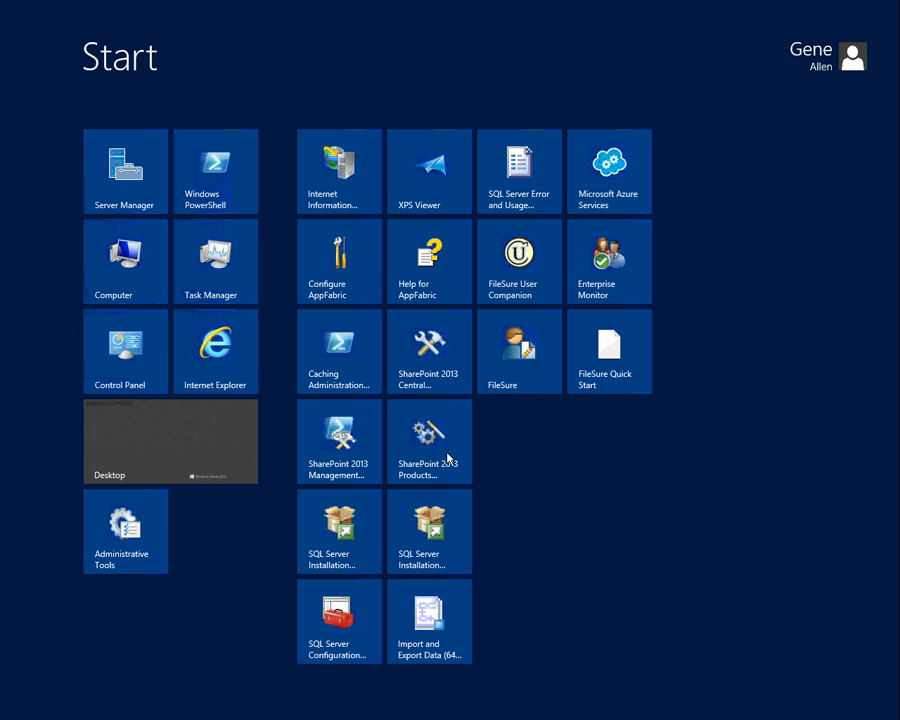
right_click(617, 279)
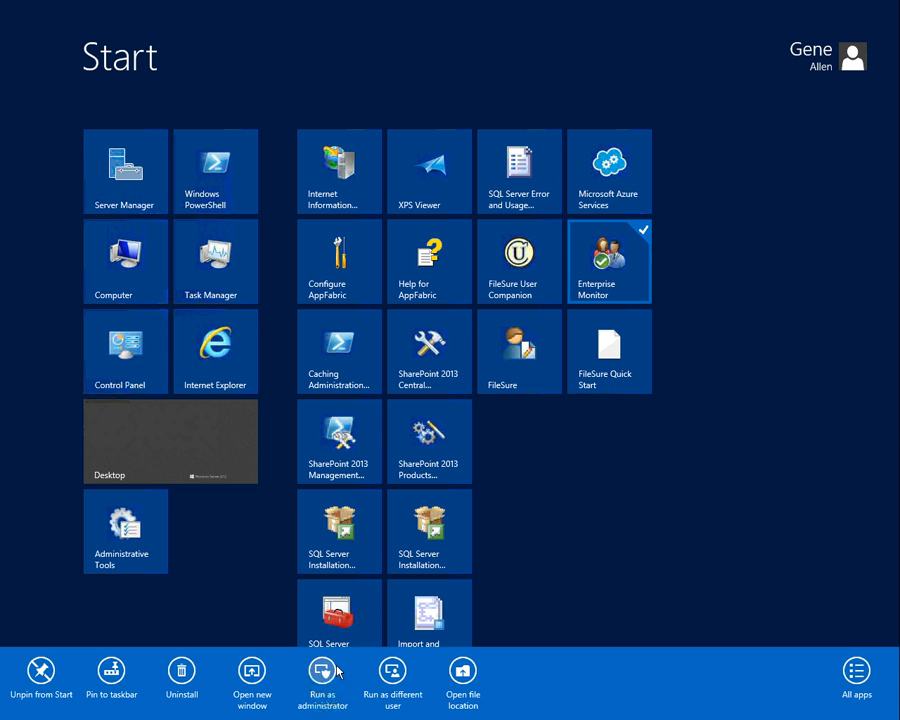
click(331, 679)
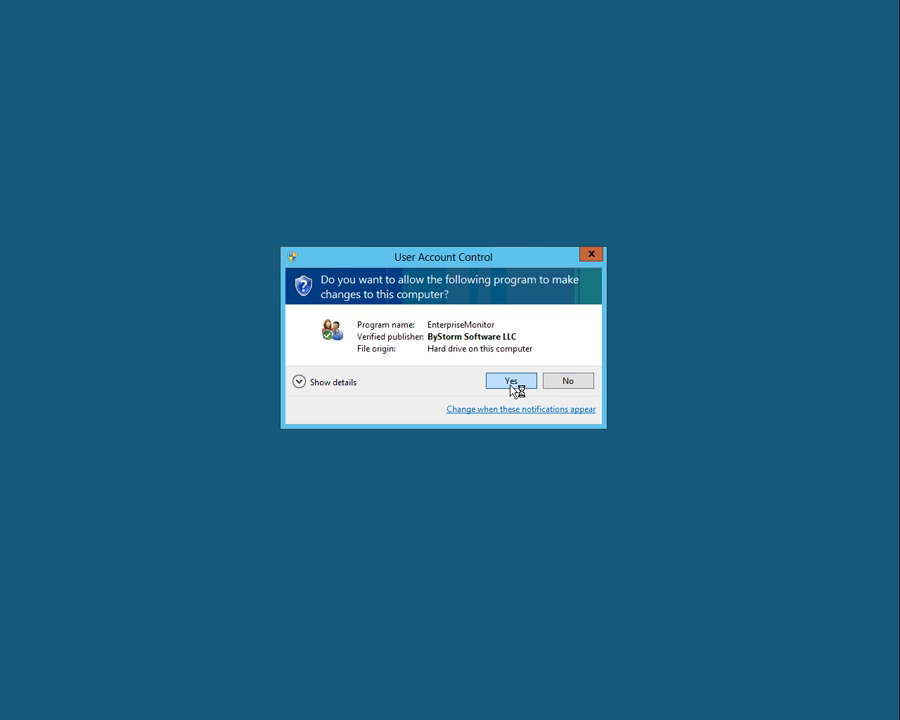
click(512, 386)
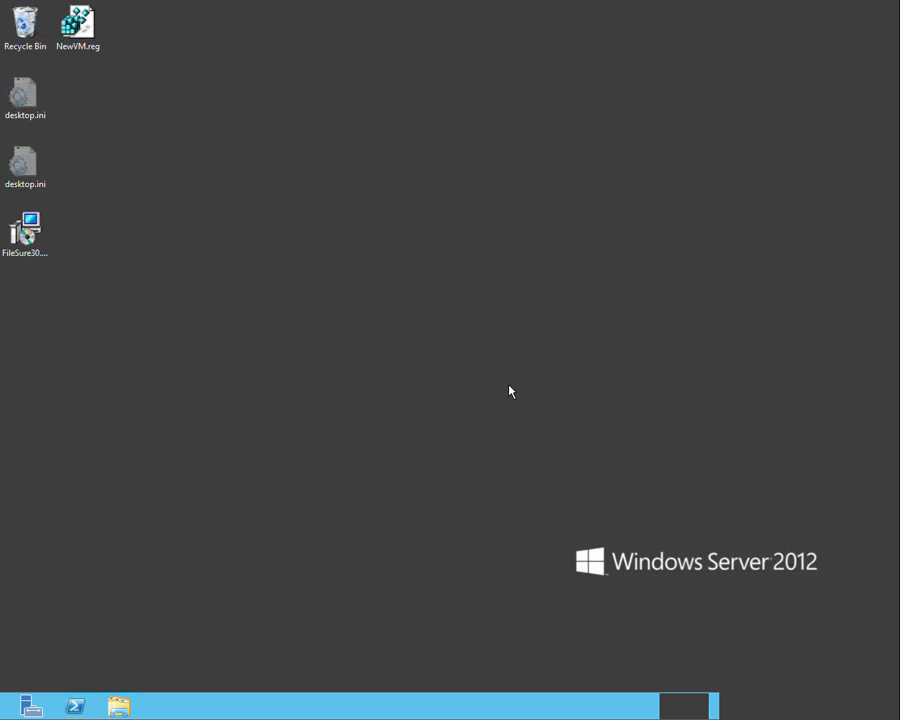
Launch the FileSure console, allow it to make changes to the computer, and continue the trial
key(super)
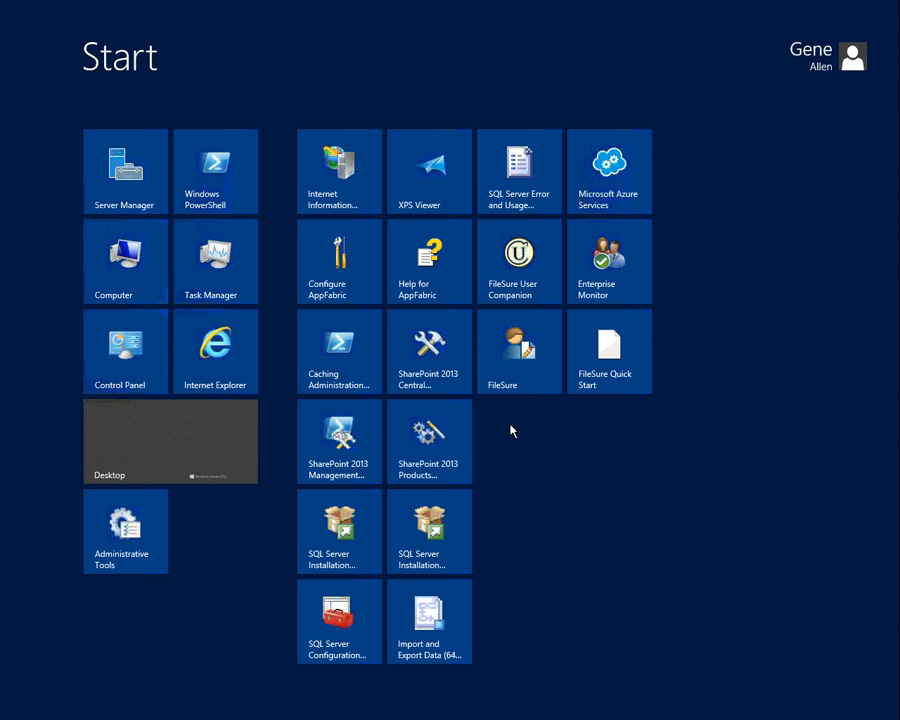
click(540, 355)
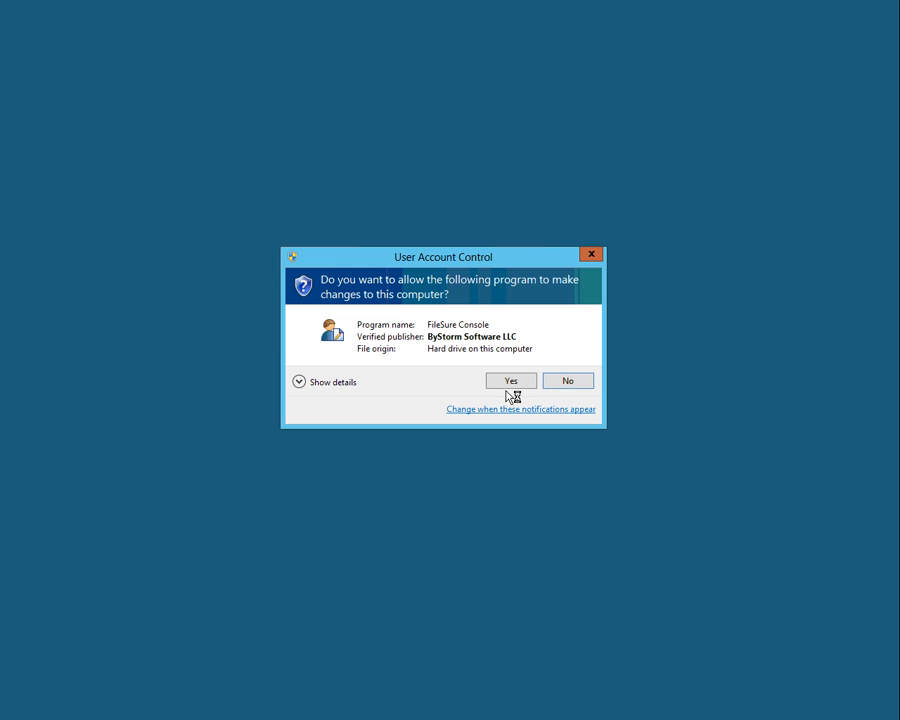
click(511, 381)
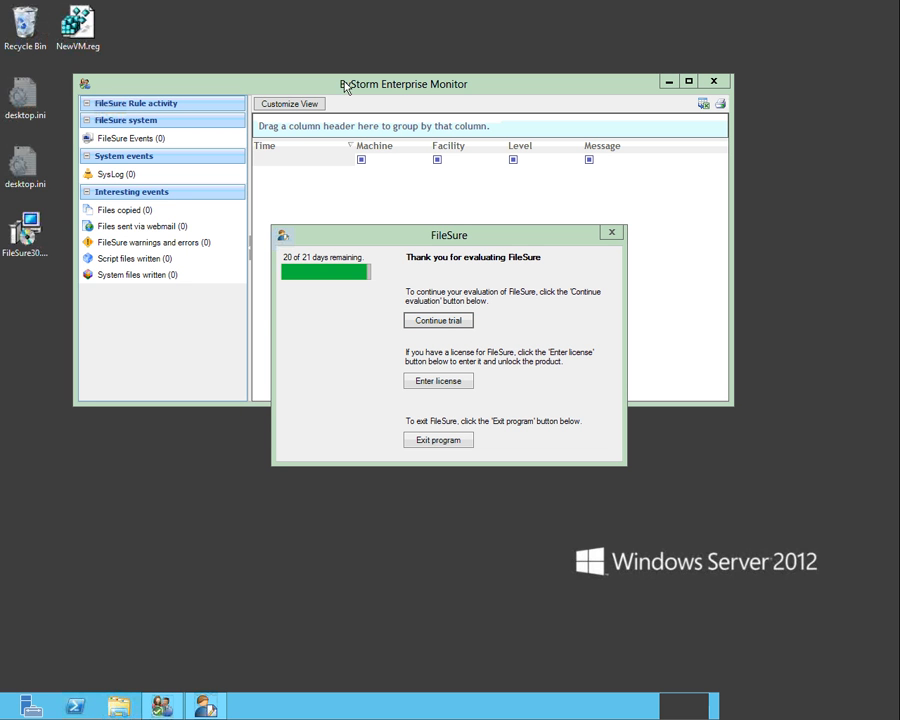
click(431, 321)
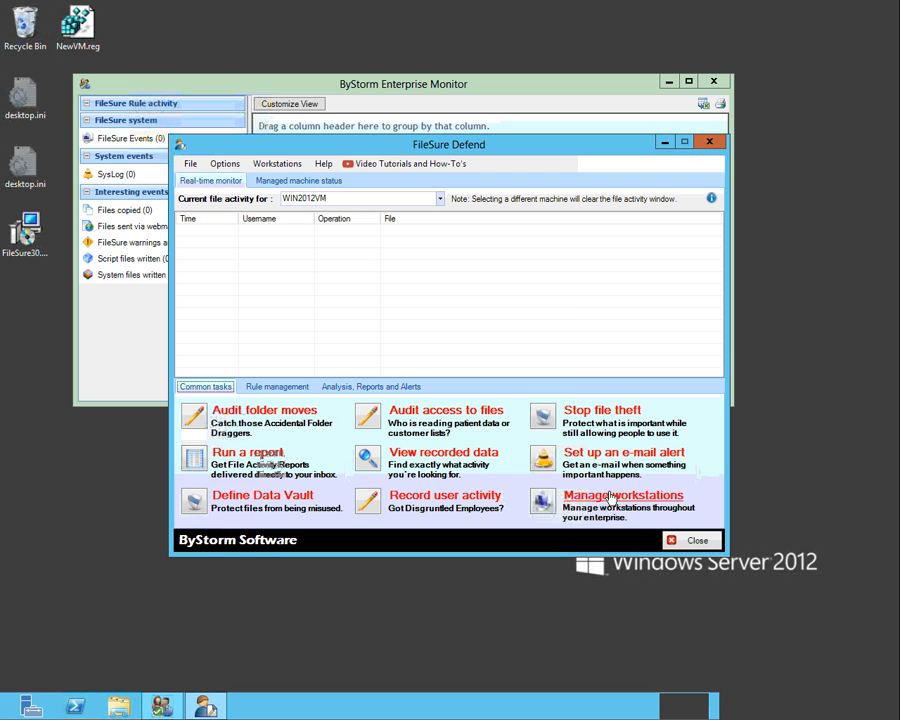
Start managing workstations, agree to set up domain credentials, and enter bystorm.local as the domain name
click(612, 497)
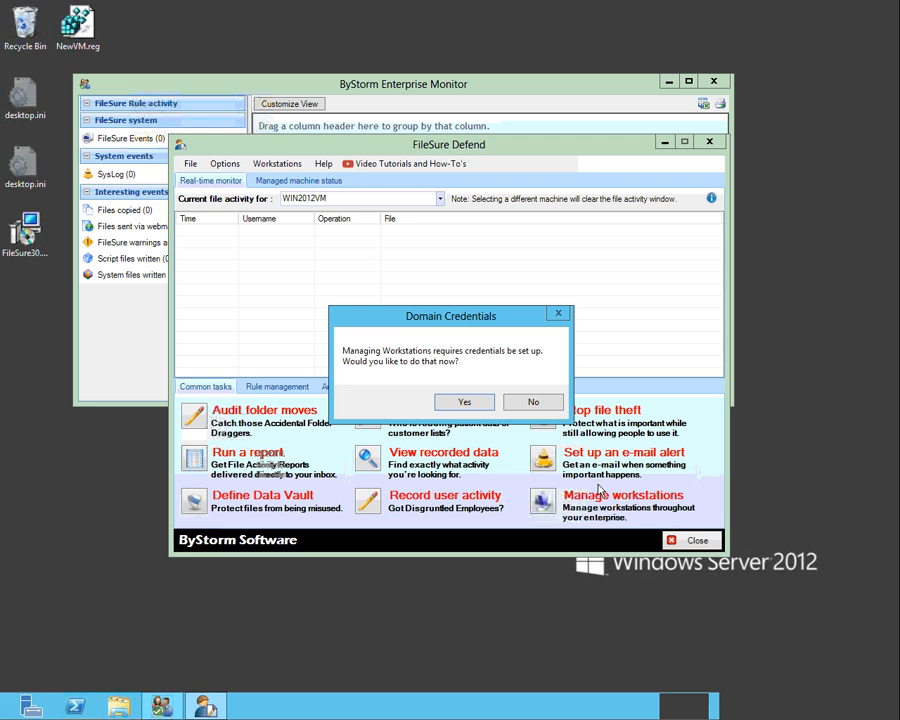
click(462, 402)
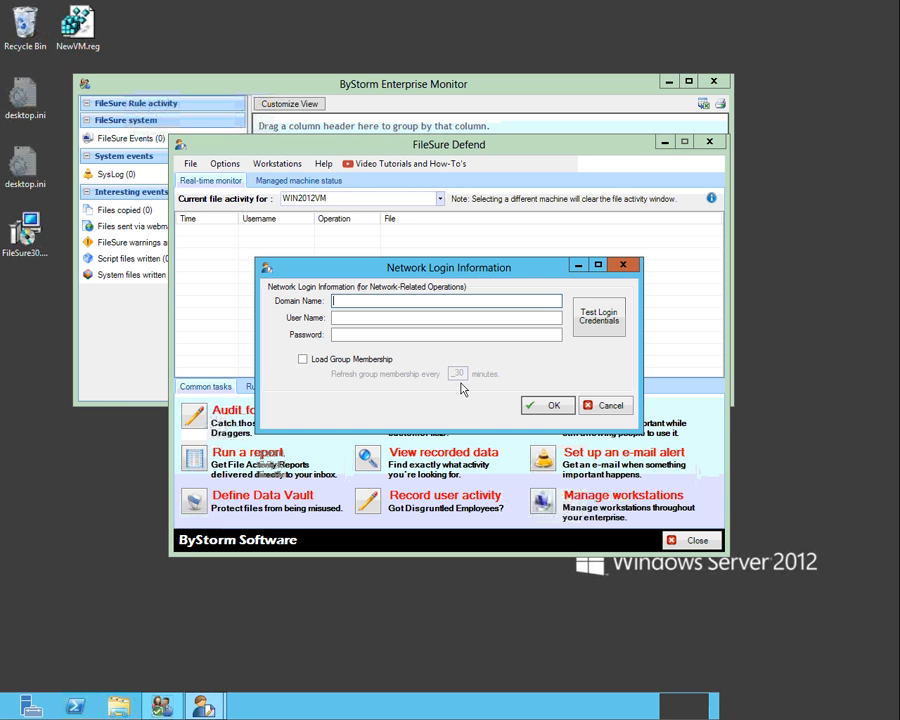
text(bys)
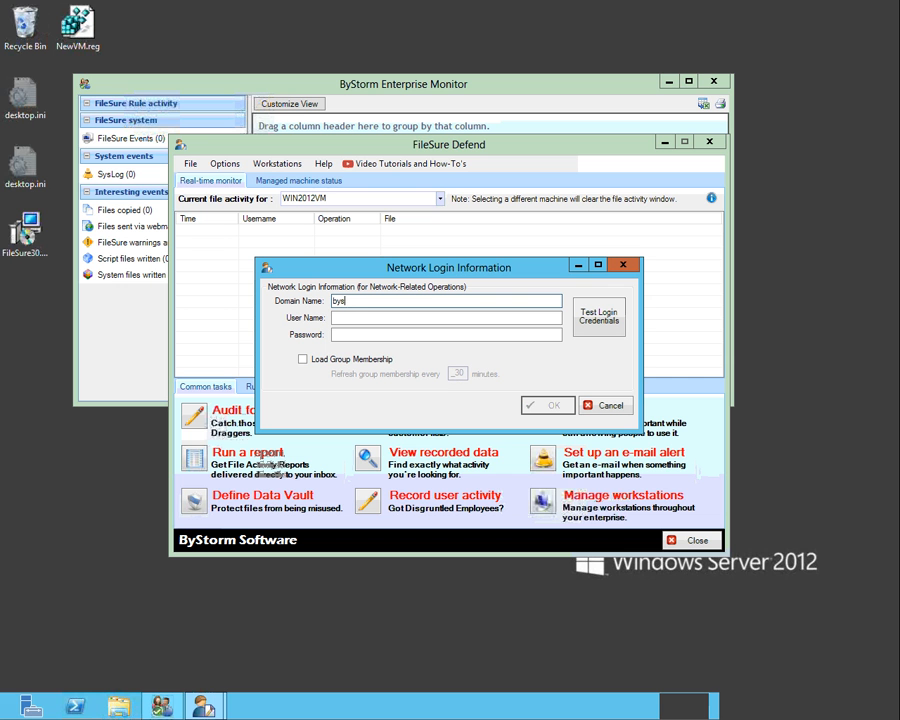
text(torm.local)
key(Tab)
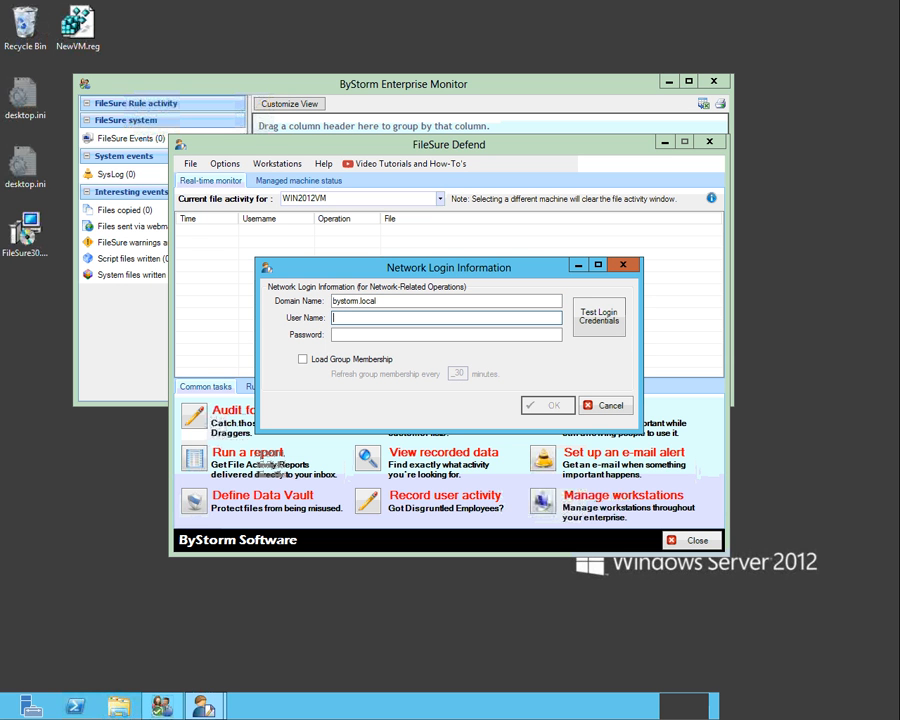
Enter the network login's user name and password, and confirm the credentials
text(allengb)
key(Tab)
text(****)
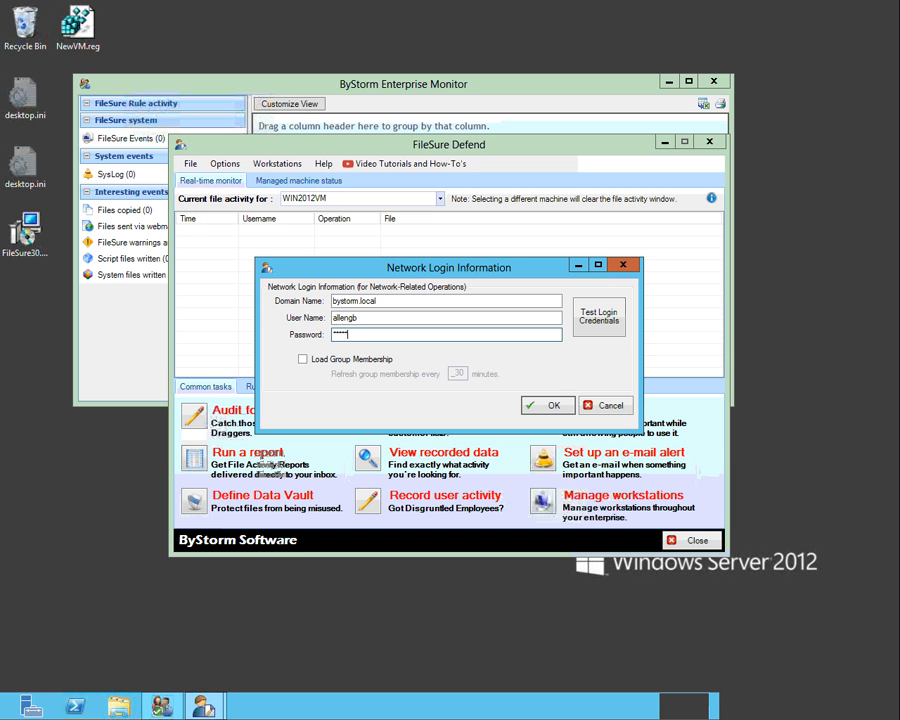
key(BackSpace)
key(BackSpace)
key(BackSpace)
key(BackSpace)
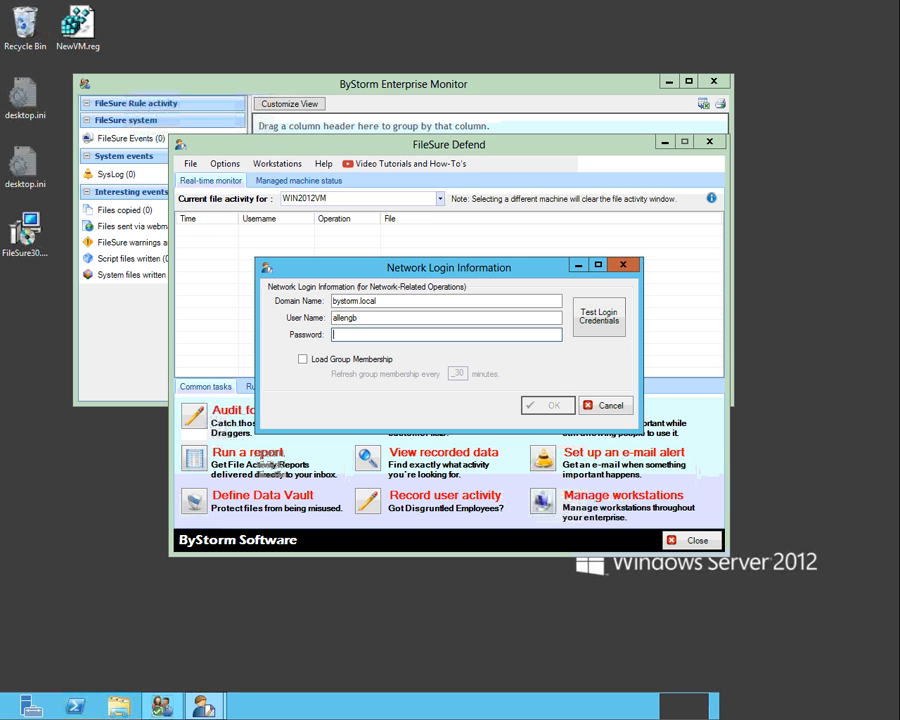
text(********)
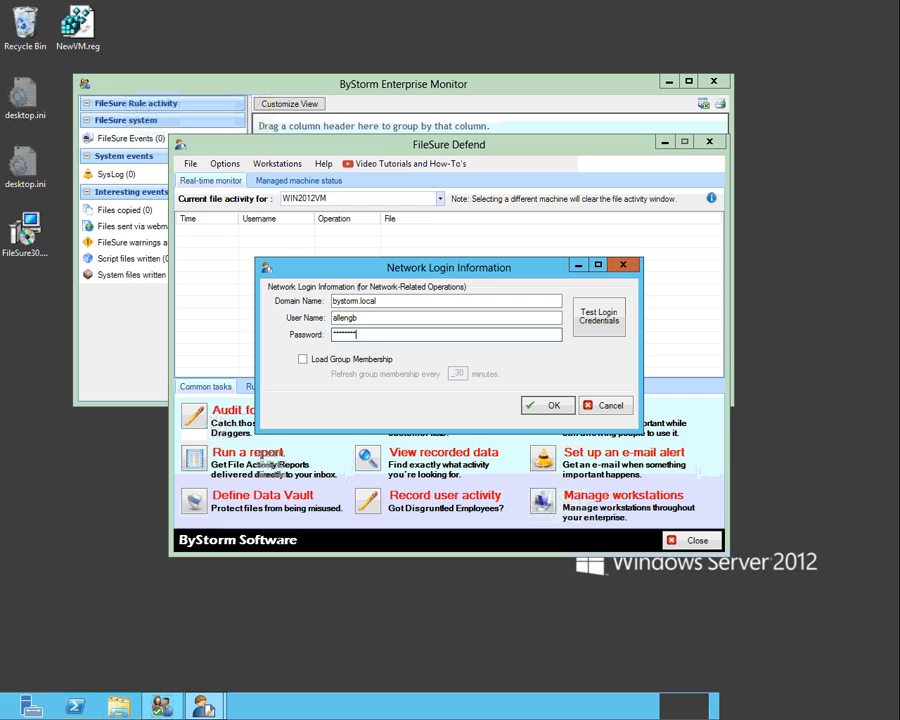
text(**)
key(Return)
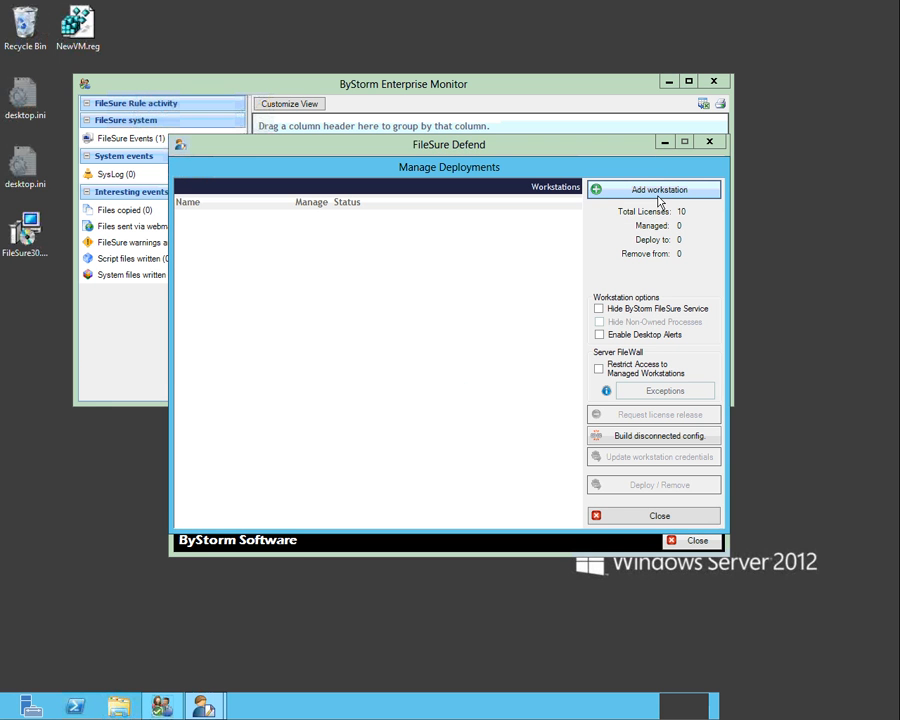
Add XPPROSP2VM1 from the found computers as a managed workstation
click(659, 190)
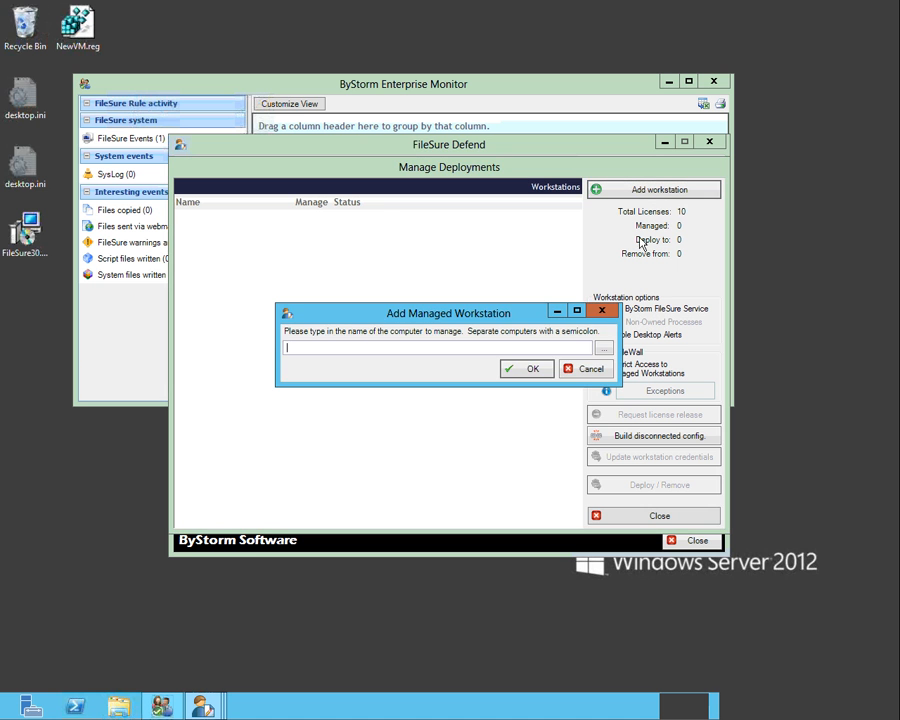
click(606, 346)
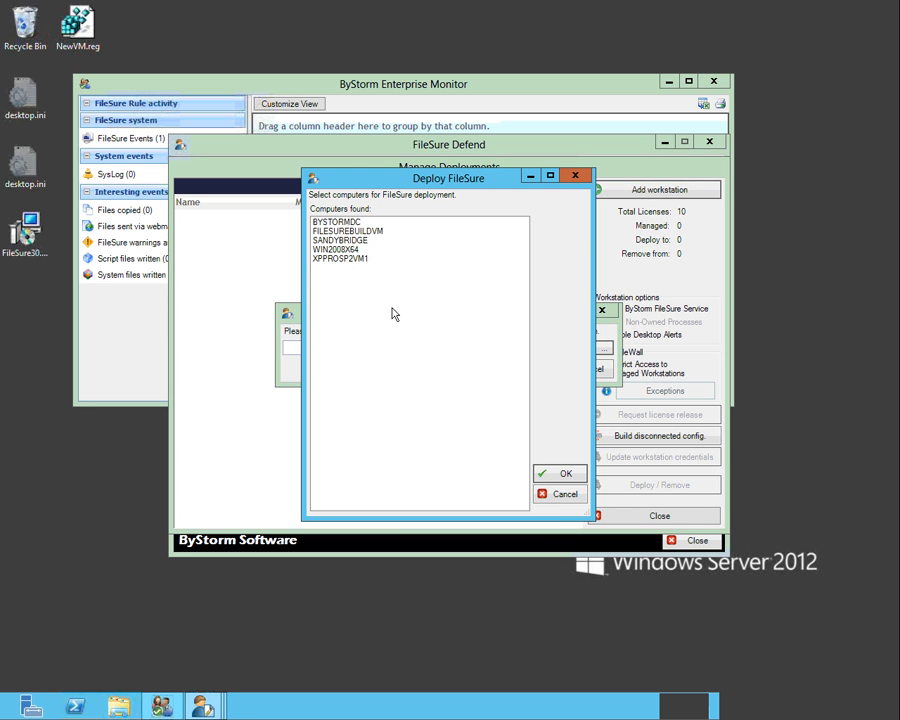
click(343, 259)
click(558, 473)
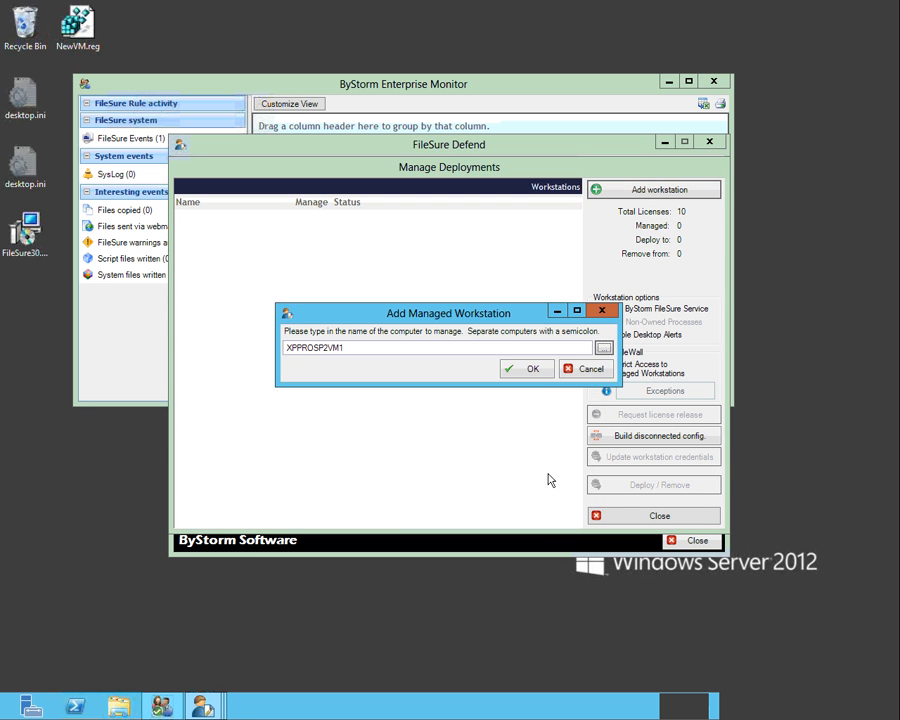
click(531, 369)
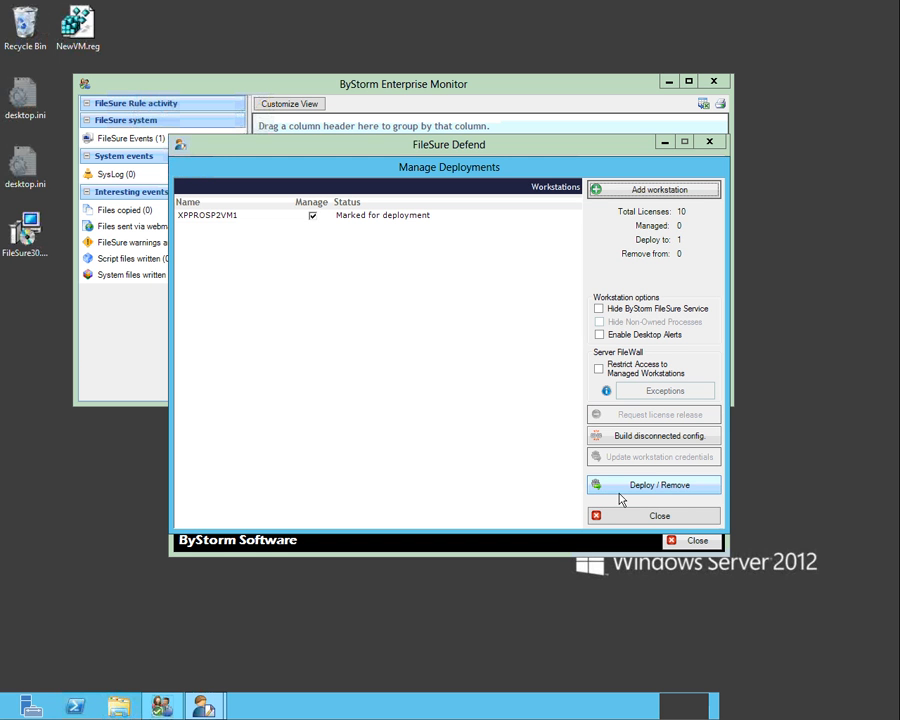
Deploy FileSure to XPPROSP2VM1, agreeing to start the local Remote Registry service, and close deployment management
click(638, 487)
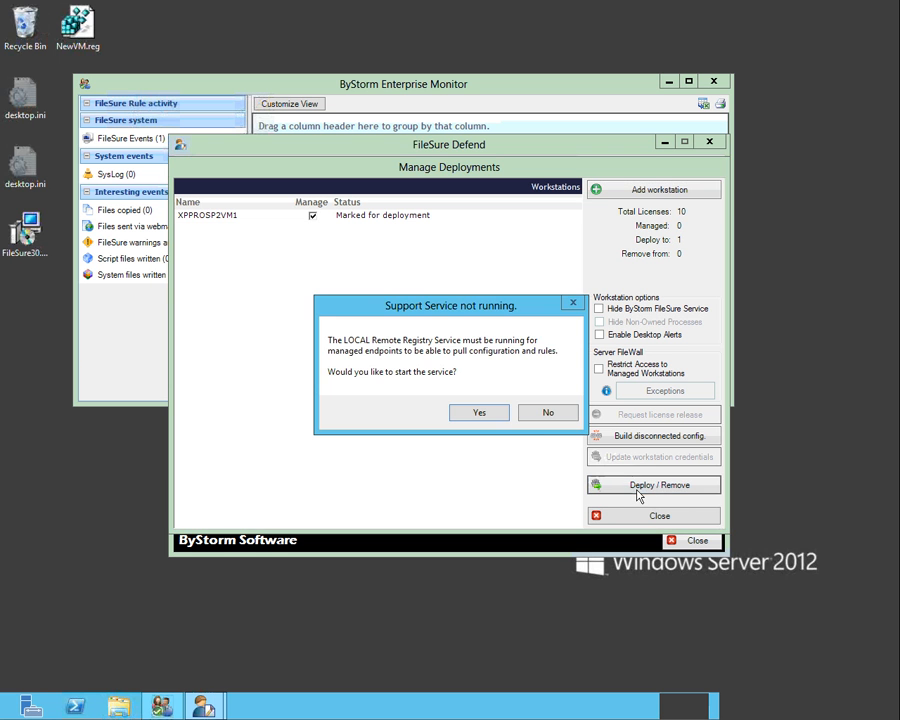
click(481, 414)
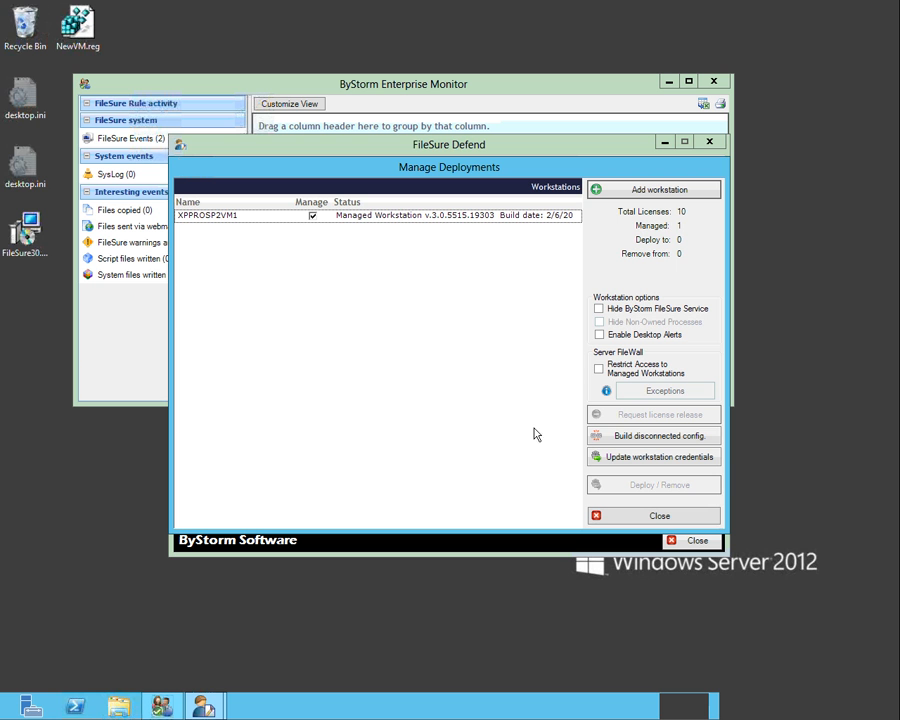
click(659, 516)
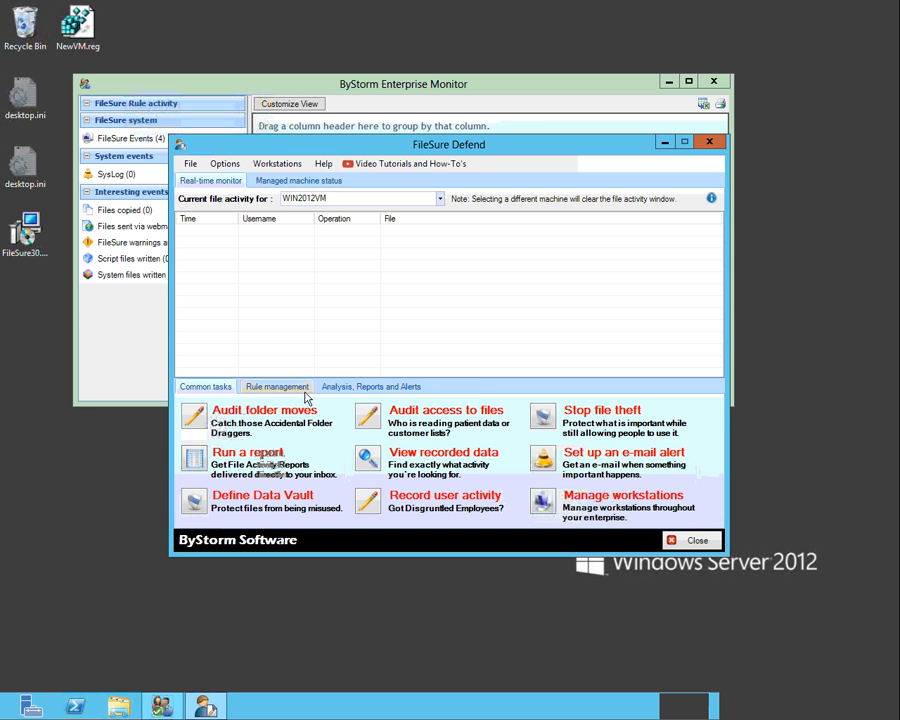
Switch to the Windows XP workstation's remote session and open My Computer
mouse_move(506, 4)
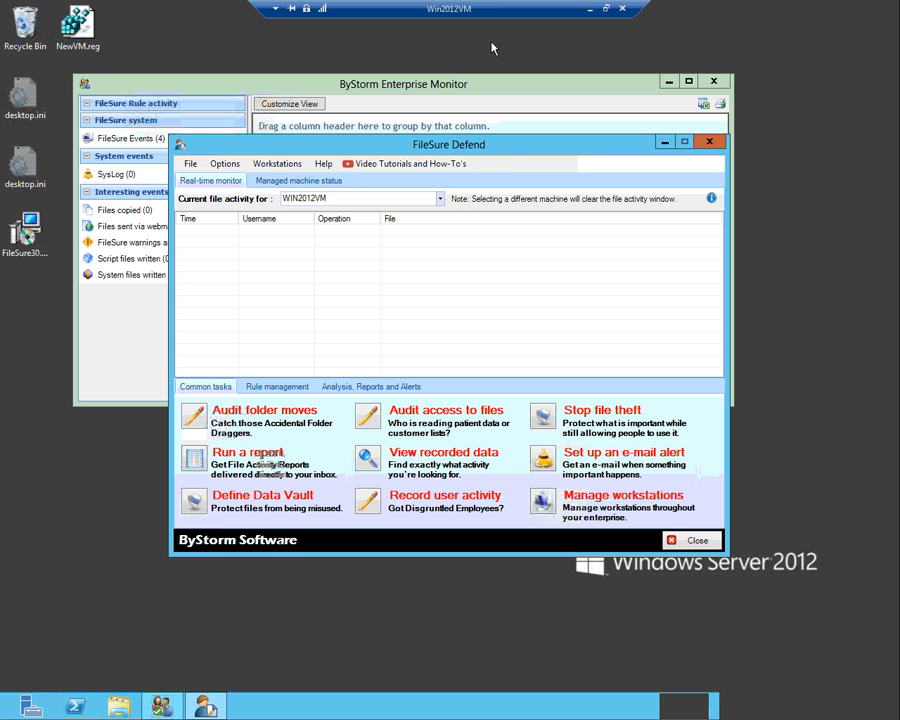
click(217, 88)
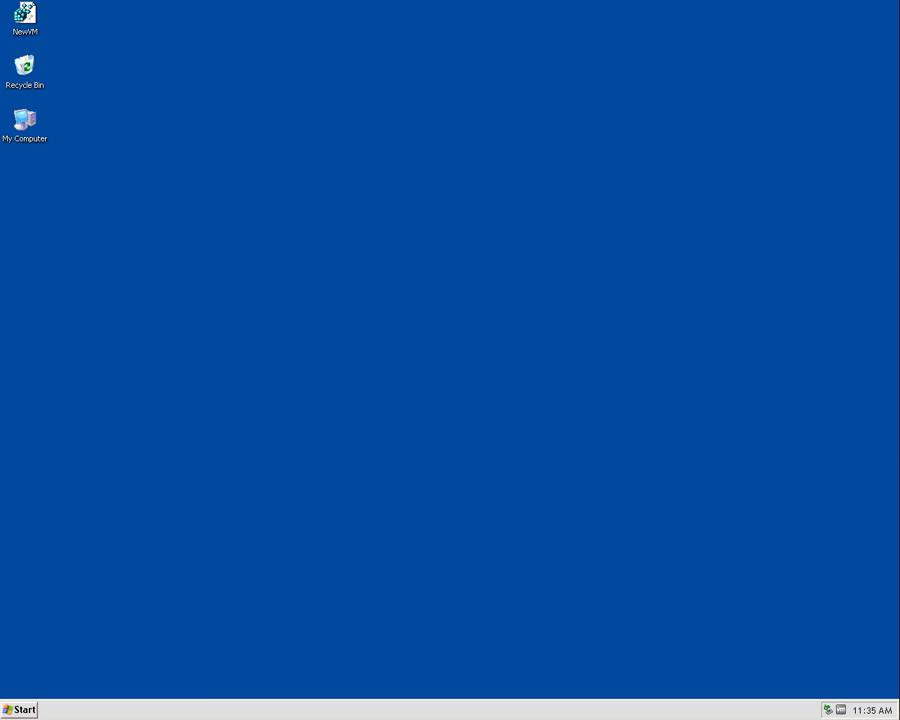
click(19, 709)
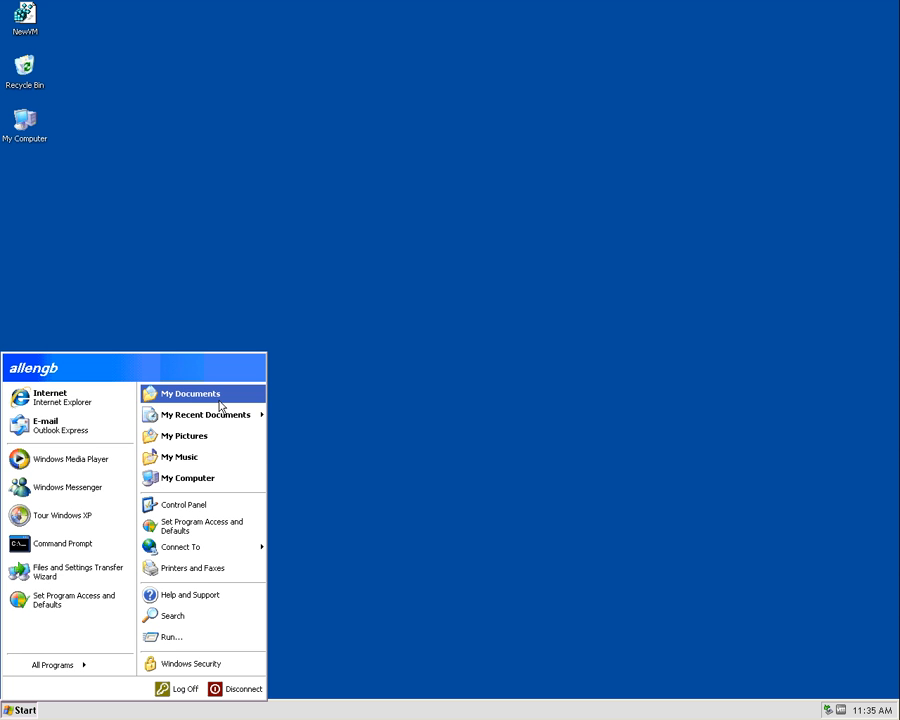
click(205, 480)
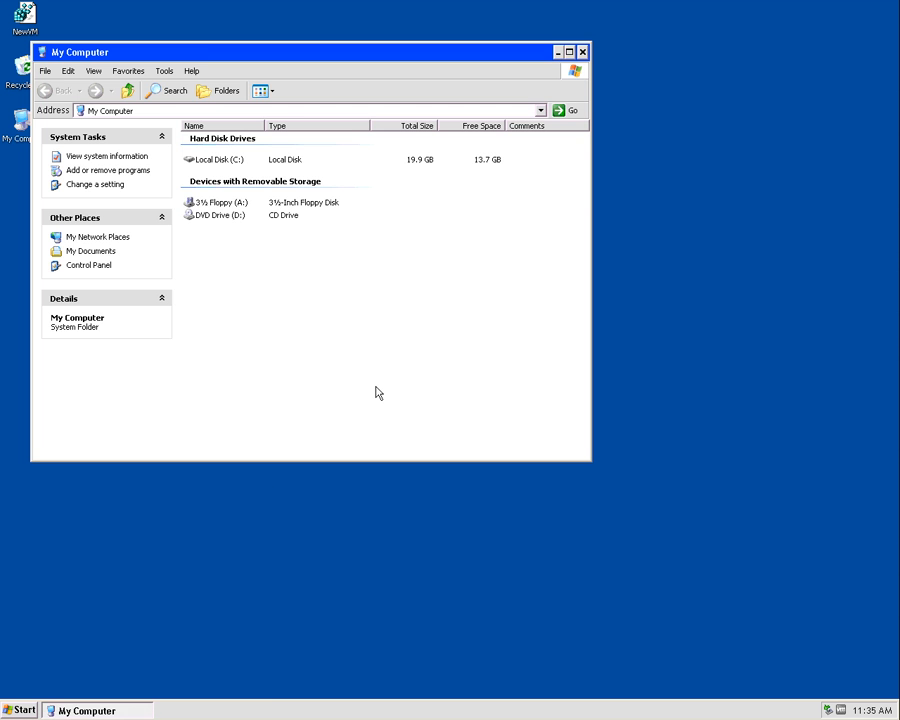
drag(336, 54, 450, 69)
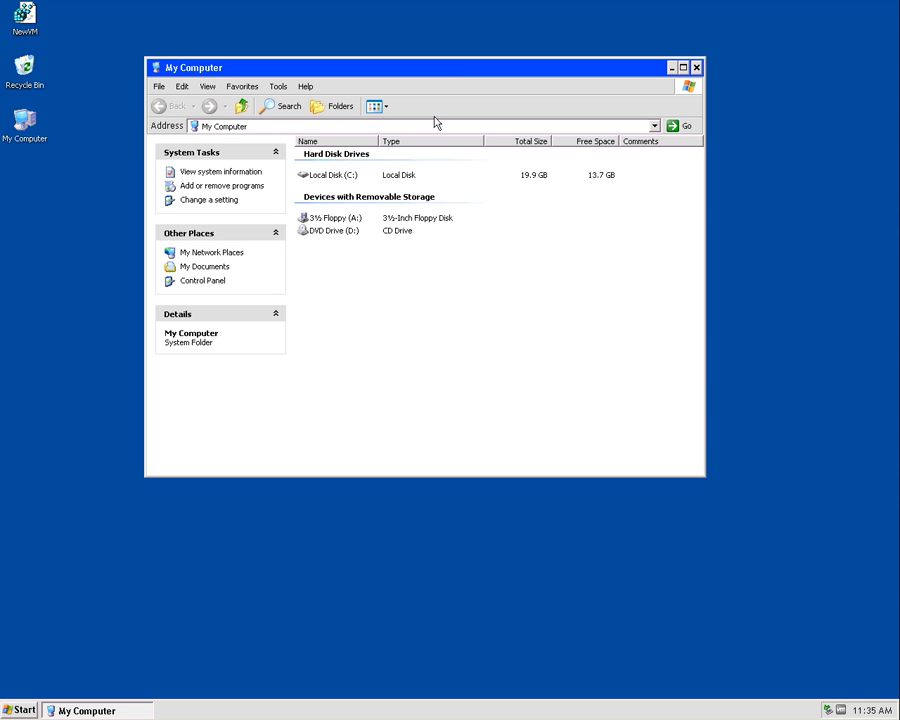
Open the network folder \\win2008x64\Business\Legal
click(336, 127)
text(\win2008x64)
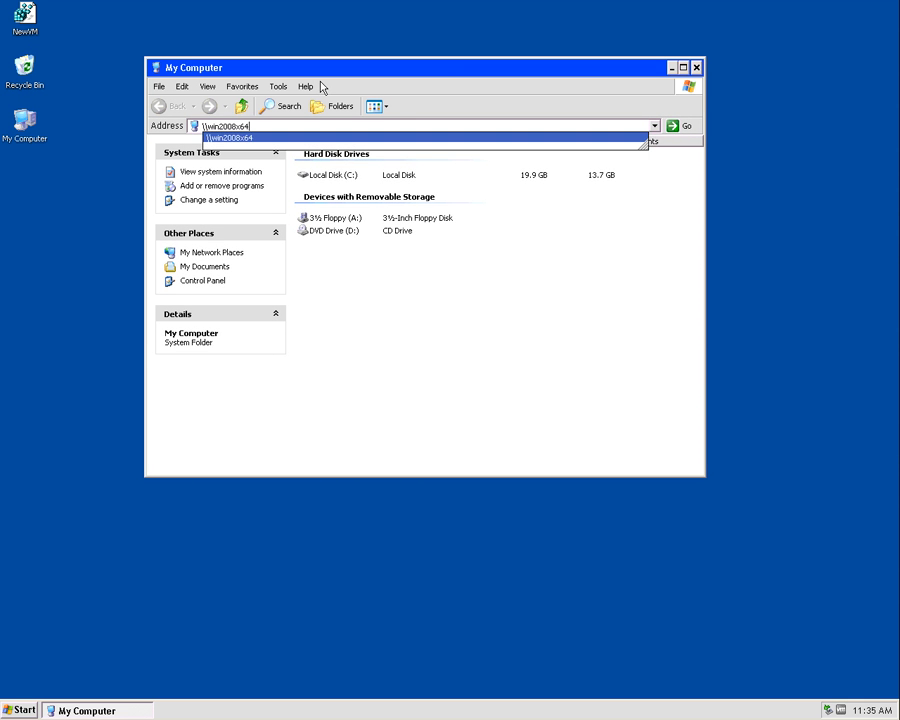
text(\Business\)
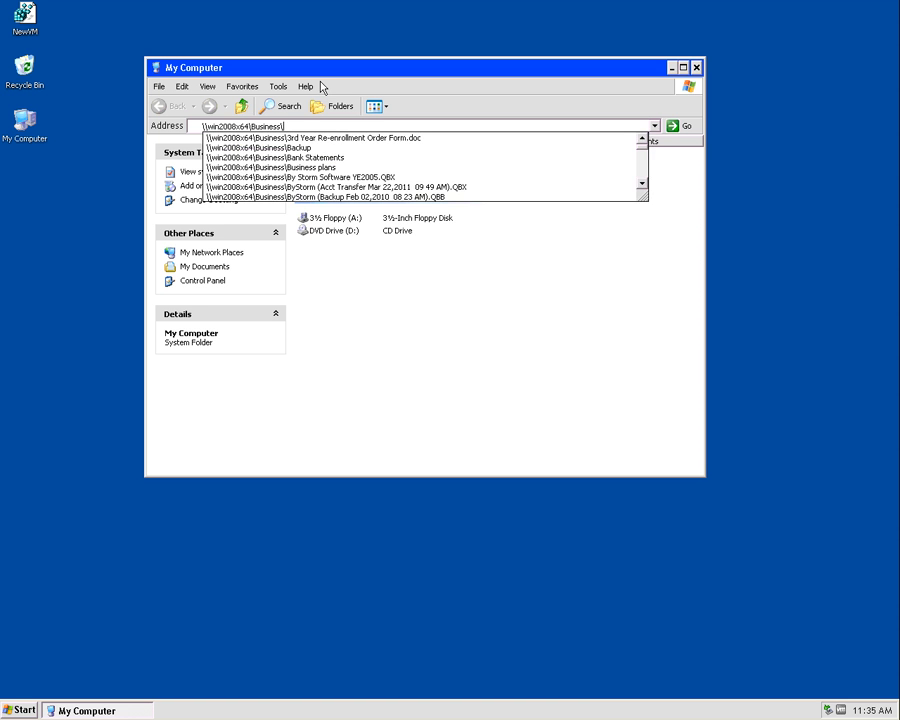
text(Legal)
key(Down)
key(Return)
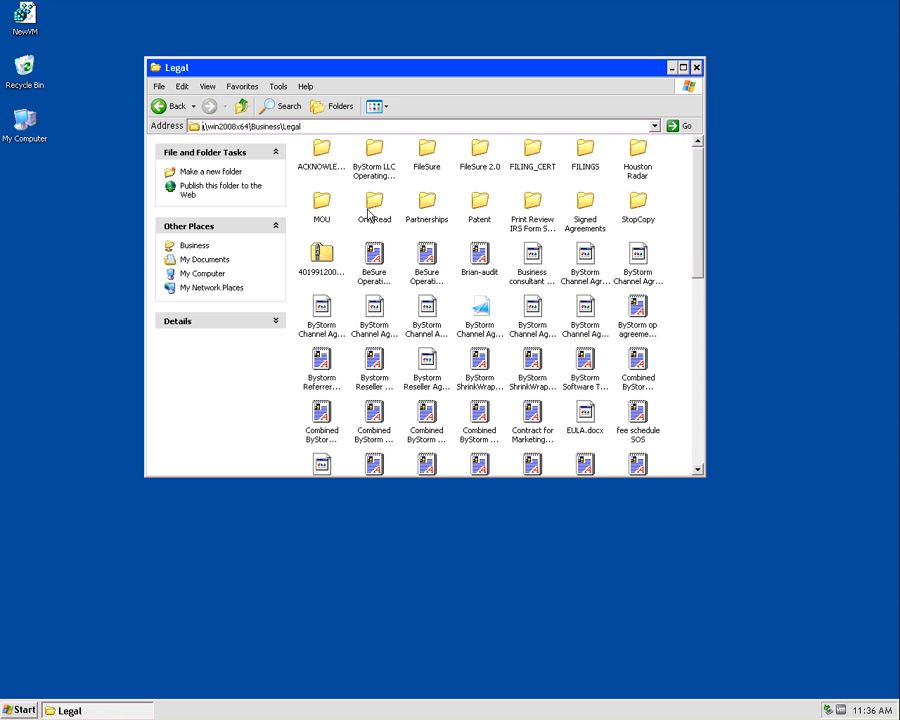
Copy BeSure Operating agreement and ByStorm Channel Agreement_MSP Program.pdf from the Legal folder to the desktop, checking the first file's properties
drag(375, 268, 59, 315)
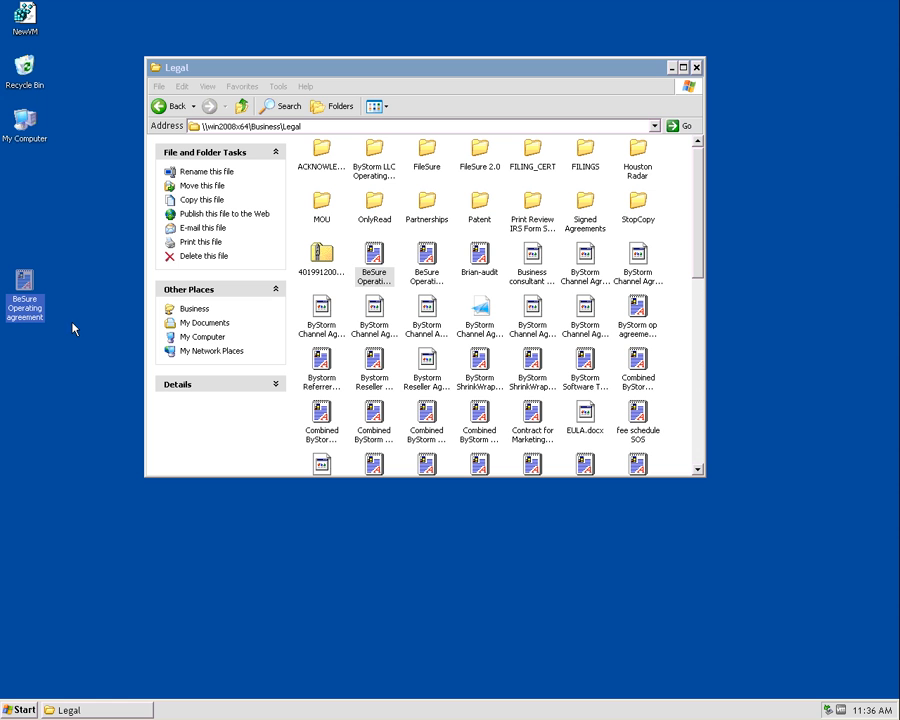
right_click(374, 265)
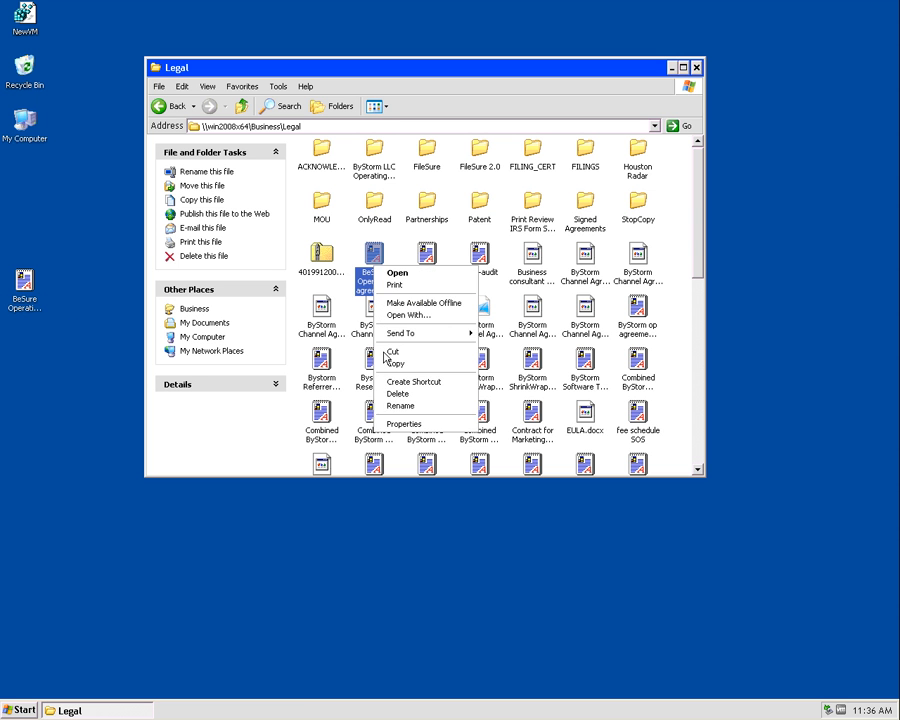
click(404, 425)
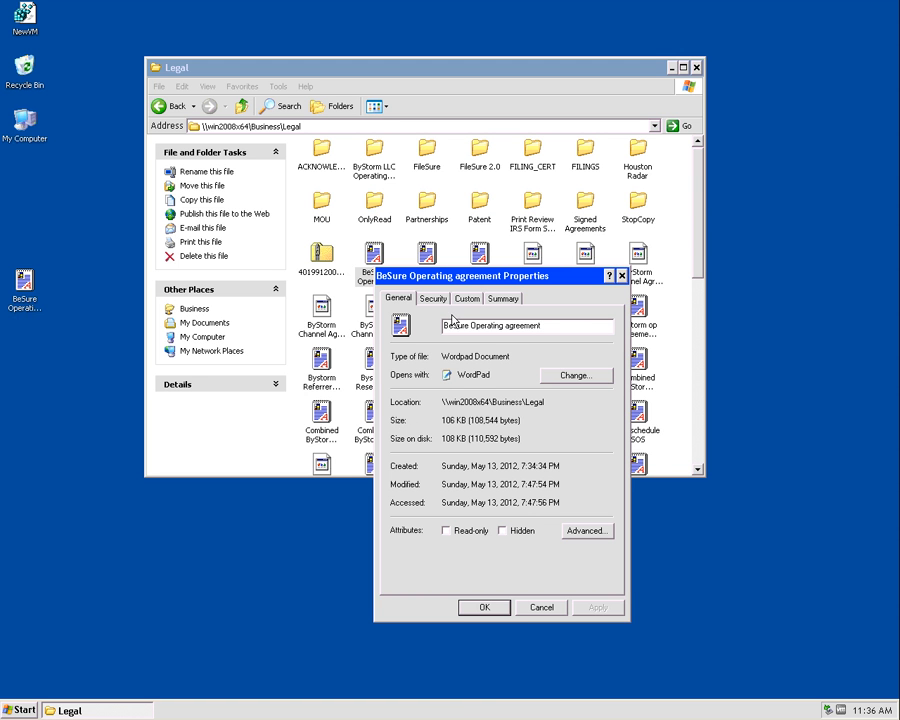
key(Escape)
click(321, 312)
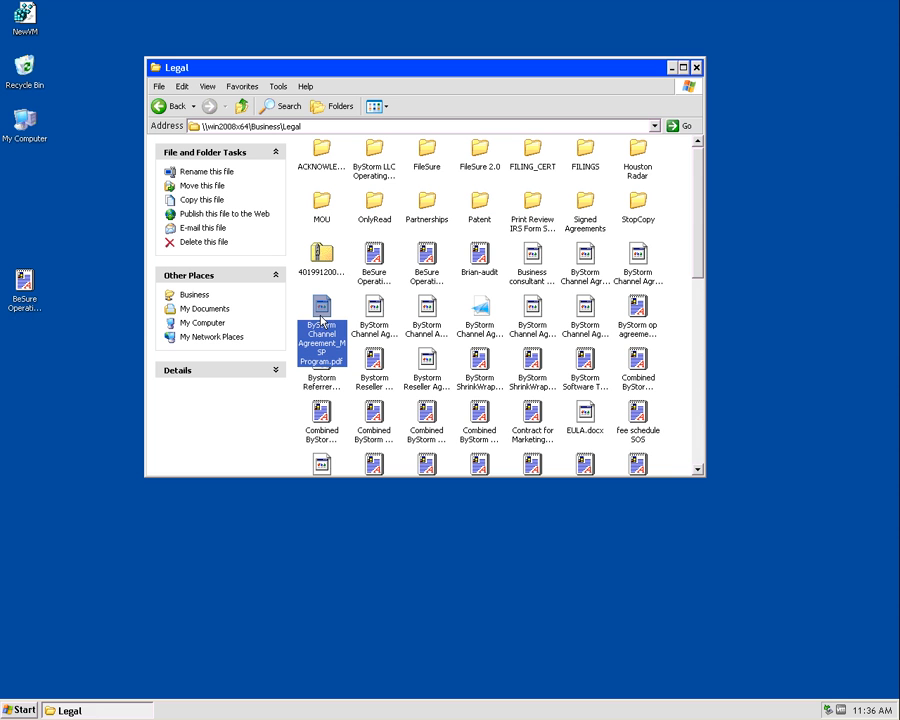
drag(321, 318, 48, 362)
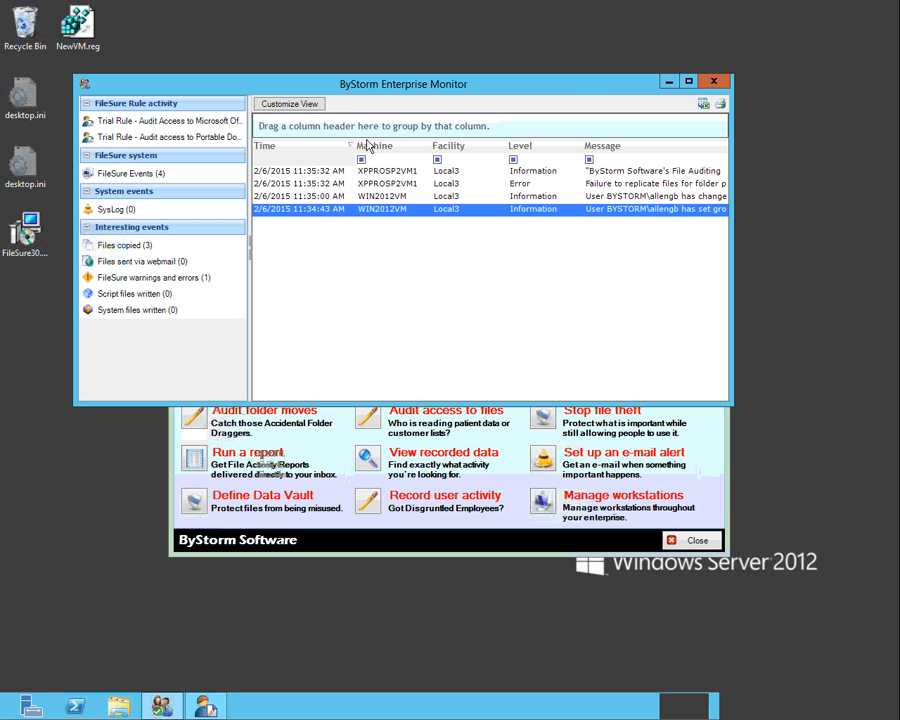
In Enterprise Monitor on the server, review both trial audit rules' recorded activity and view one PDF write event's details
click(215, 126)
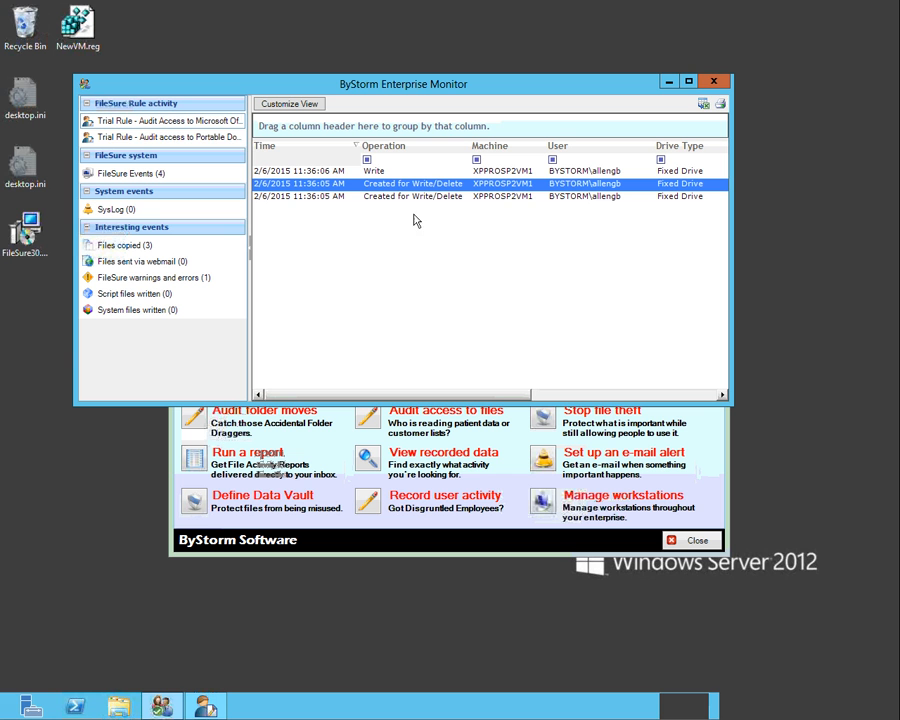
click(237, 136)
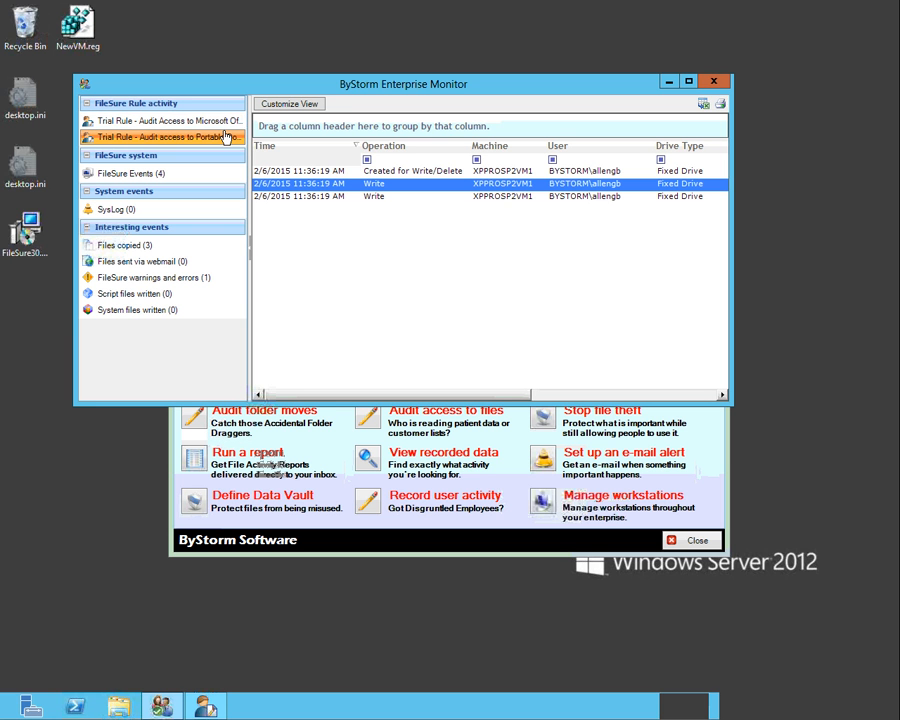
click(226, 136)
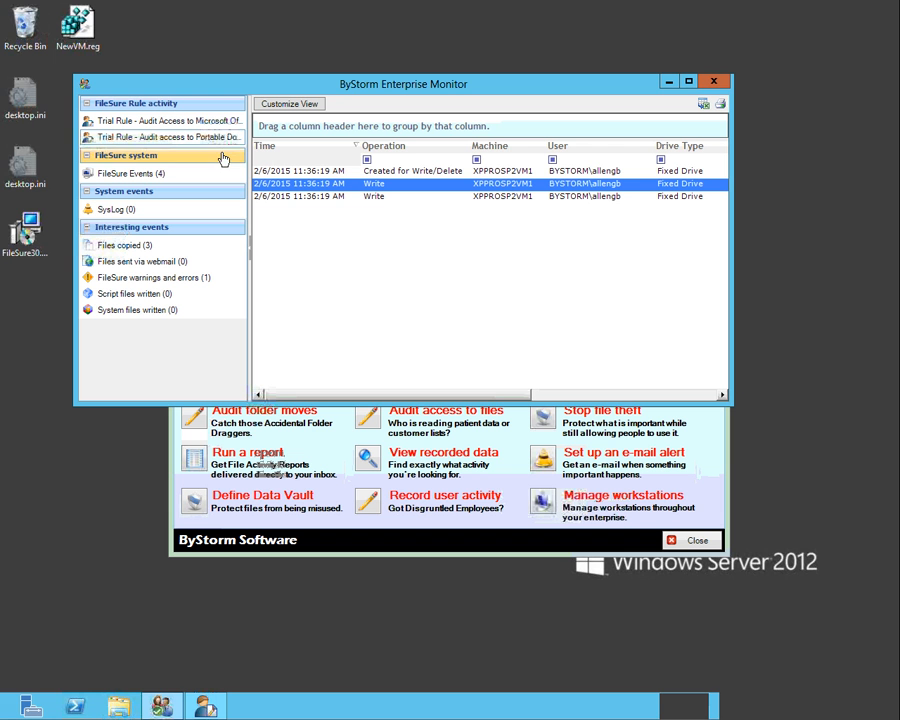
double_click(408, 194)
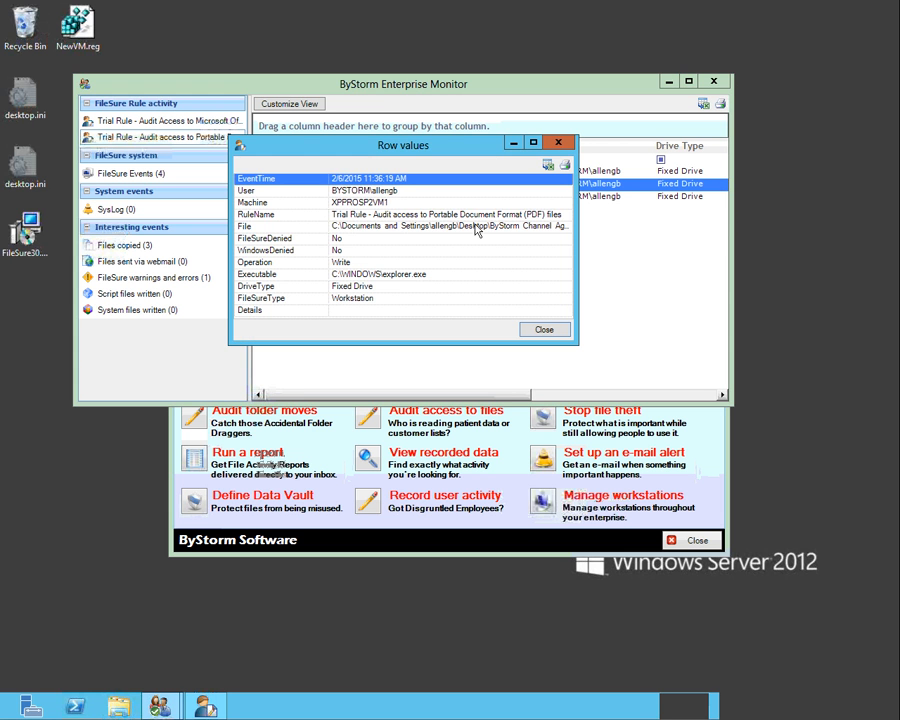
click(541, 328)
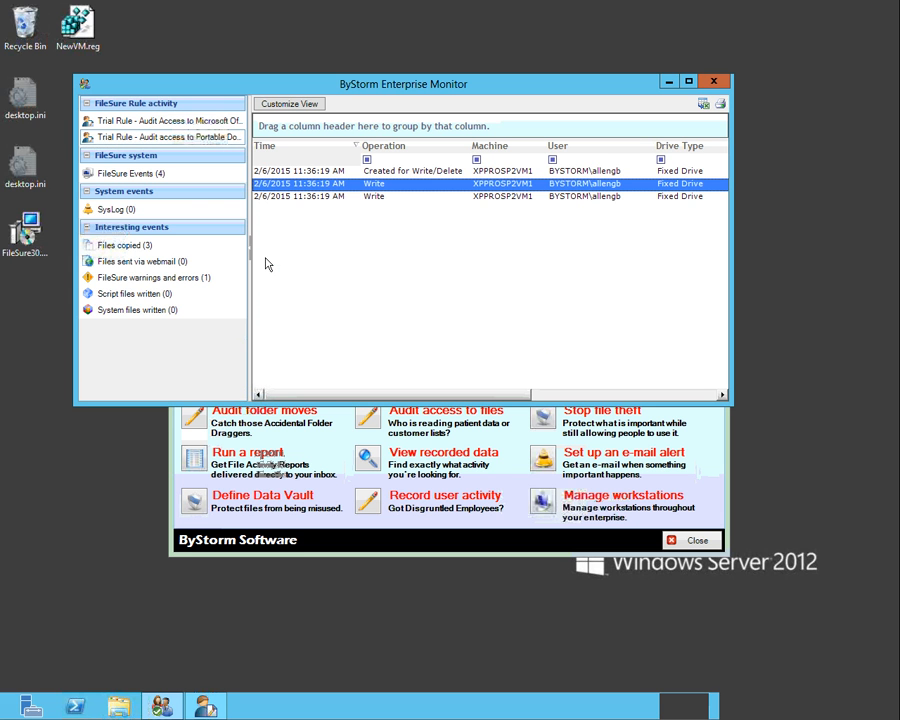
Review the copied-file events and examine the details of one copied PDF's event
click(142, 245)
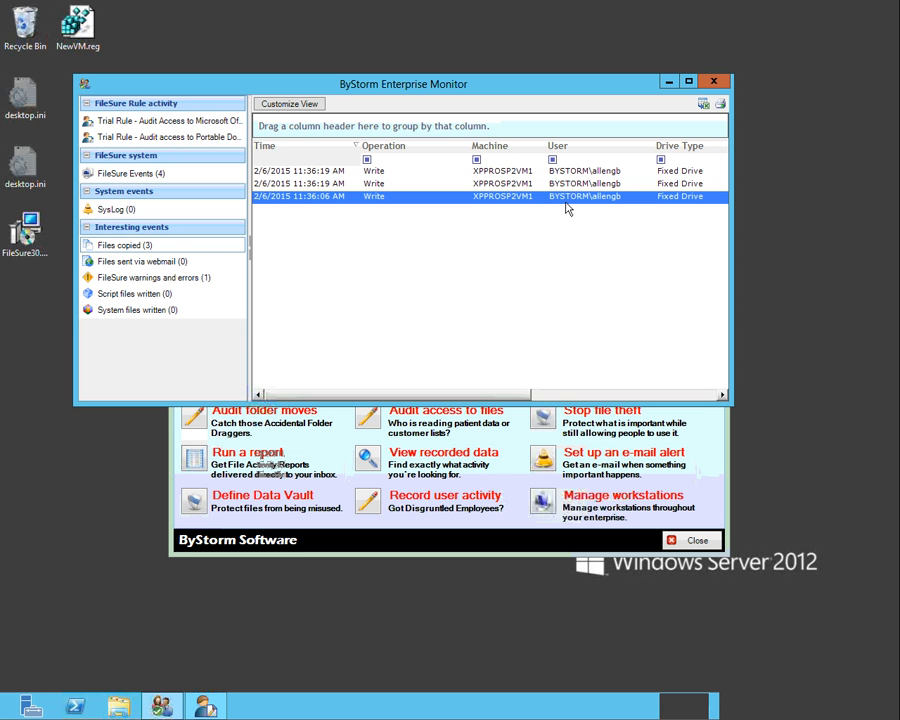
double_click(486, 185)
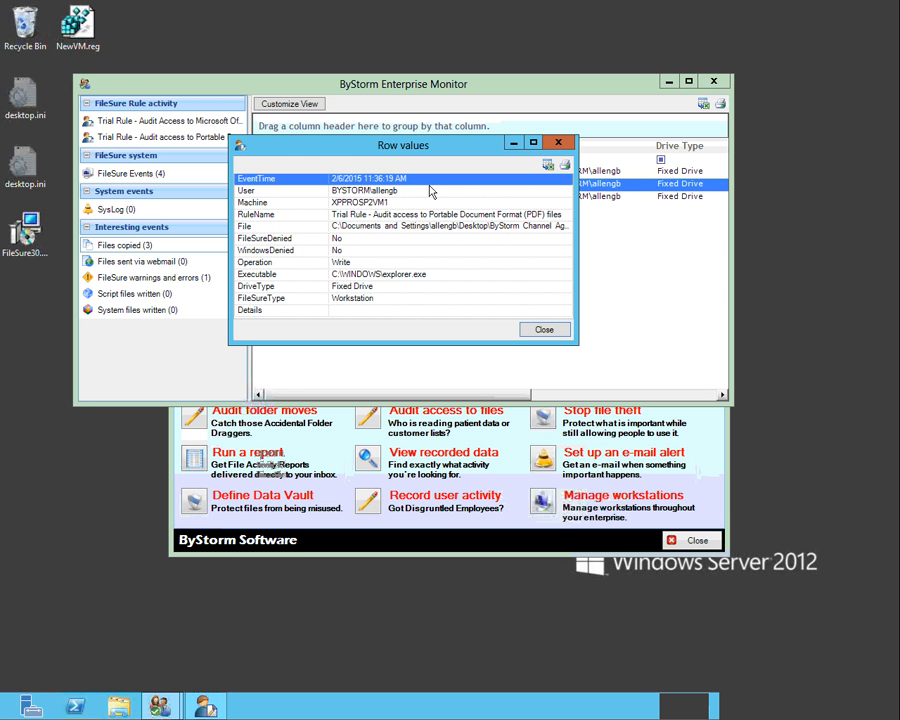
click(542, 330)
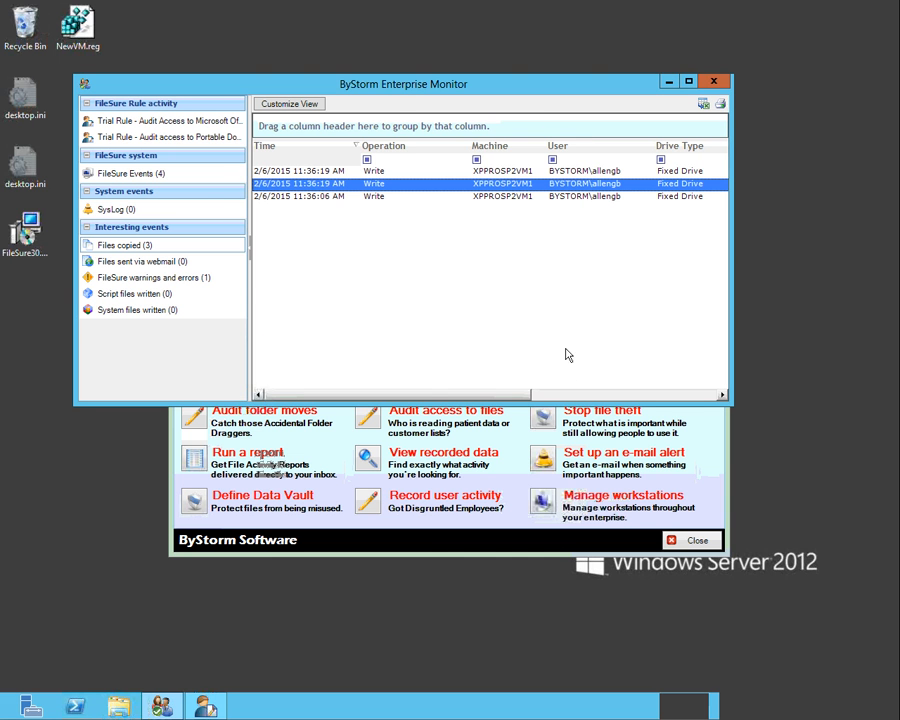
Open the reports in FileSure Defend and choose the User Activity Report: Files copied for the previous hour
click(437, 529)
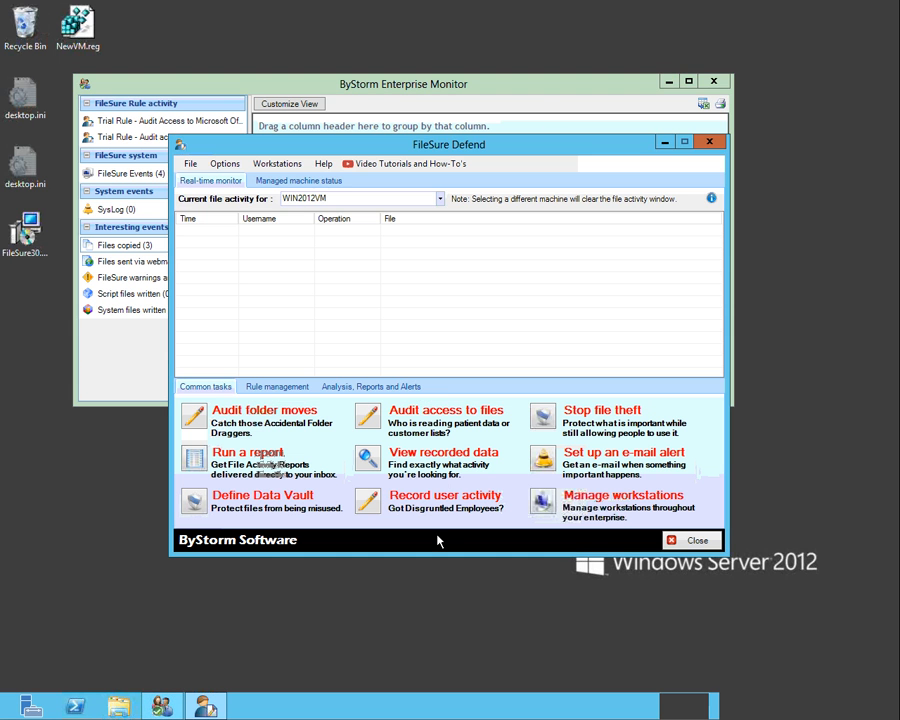
click(341, 389)
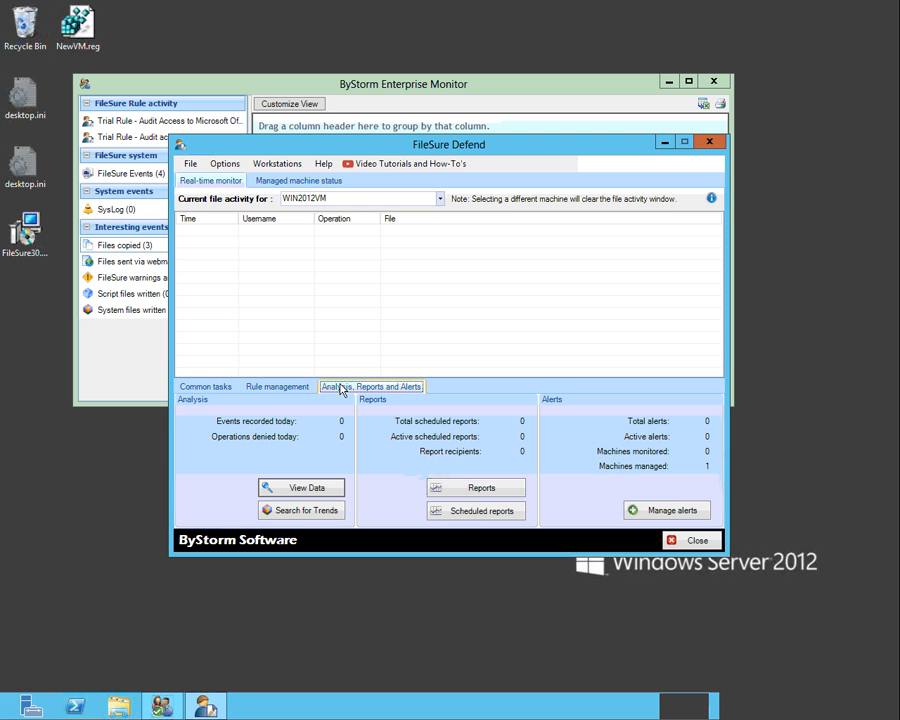
click(470, 488)
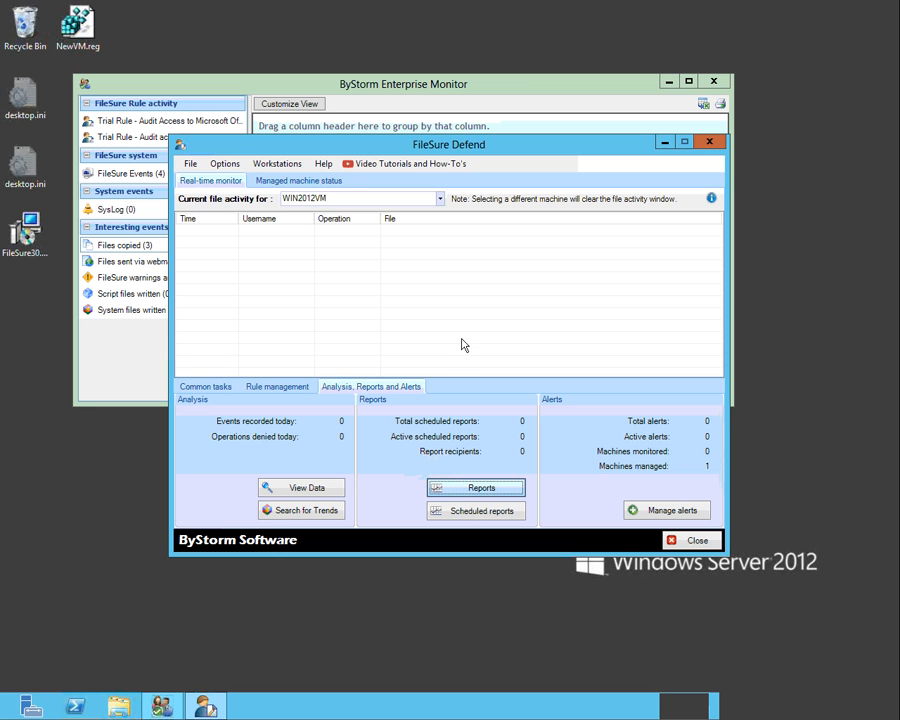
click(314, 174)
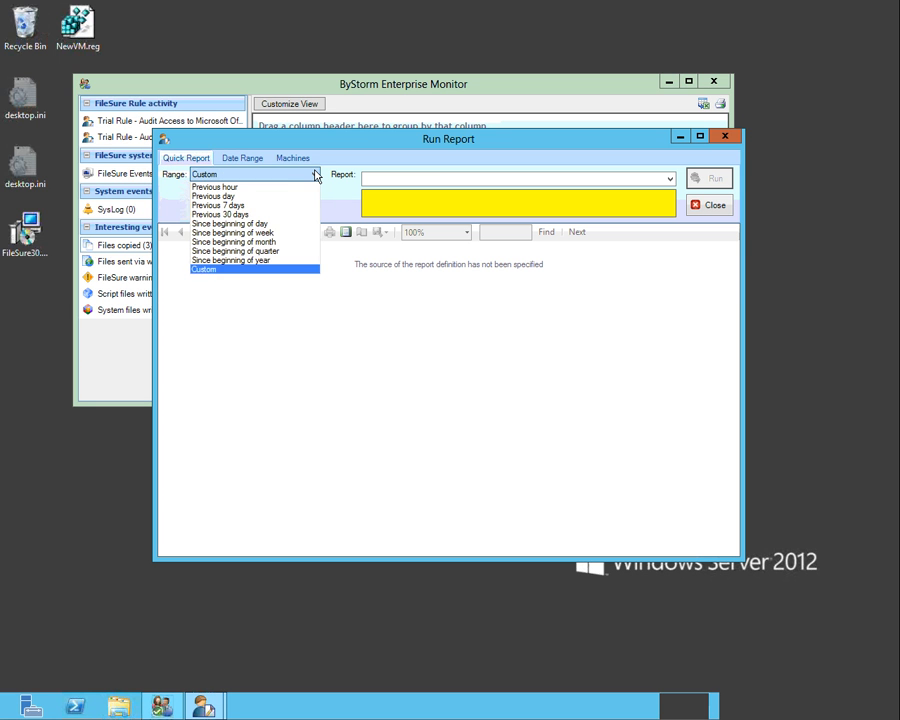
click(250, 187)
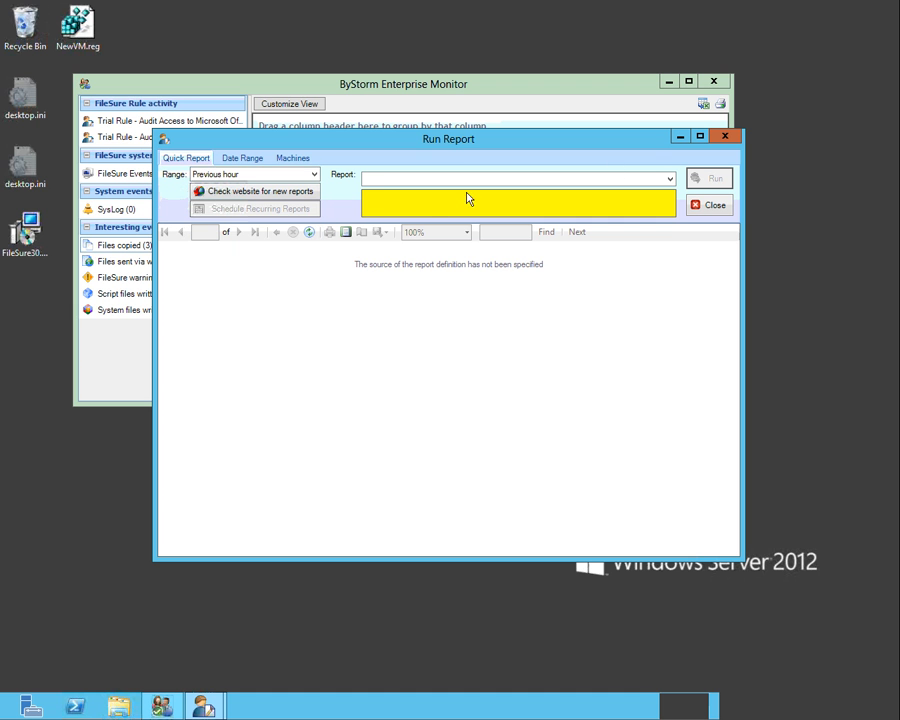
click(666, 180)
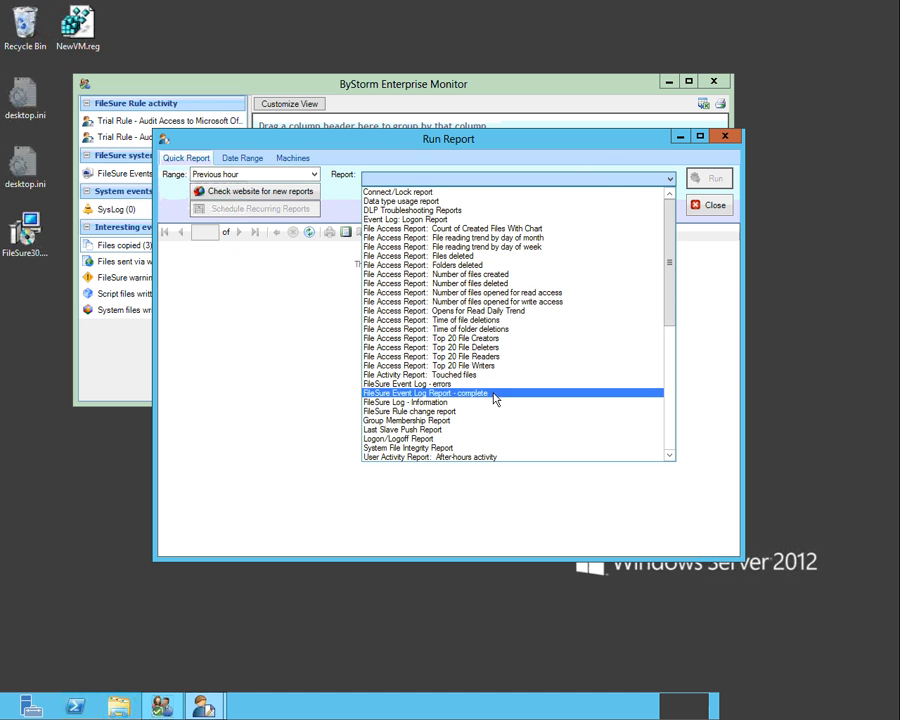
scroll(492, 361, down, 5)
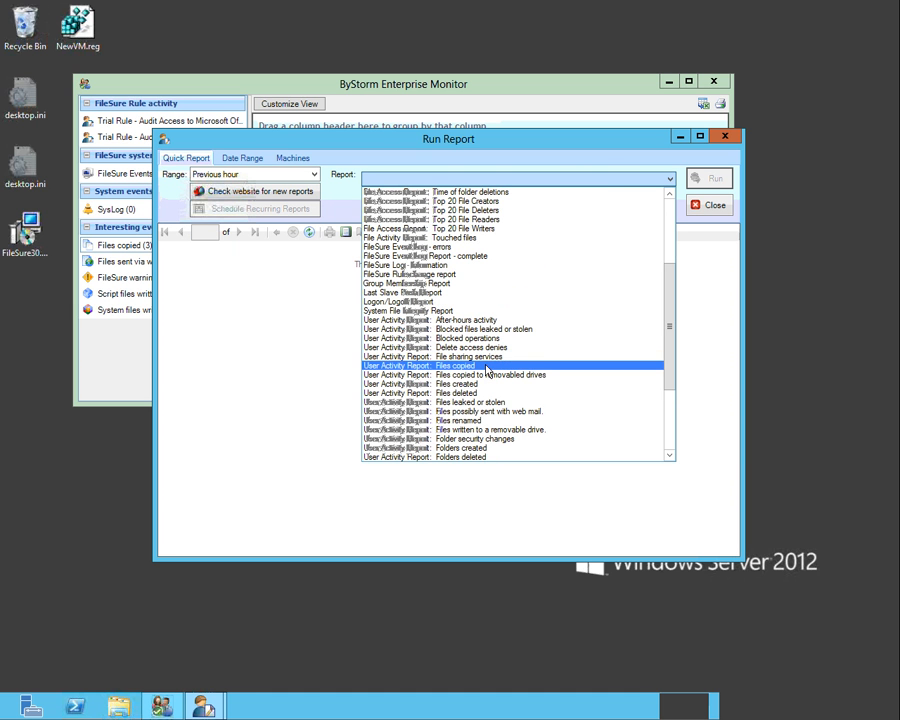
click(487, 366)
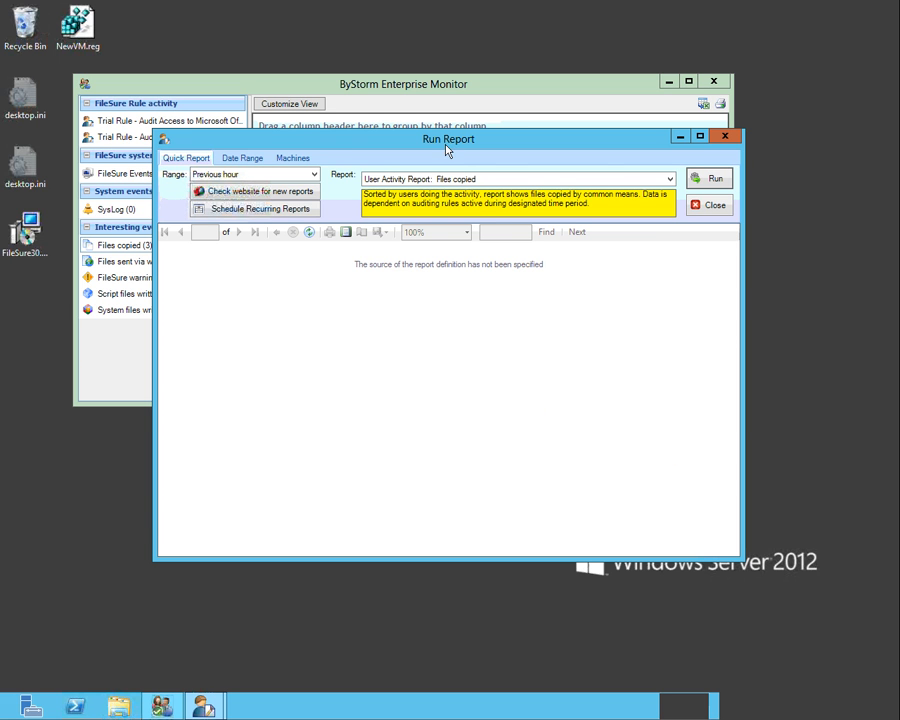
Set the report to cover all computers, and close the report window without running it
click(293, 158)
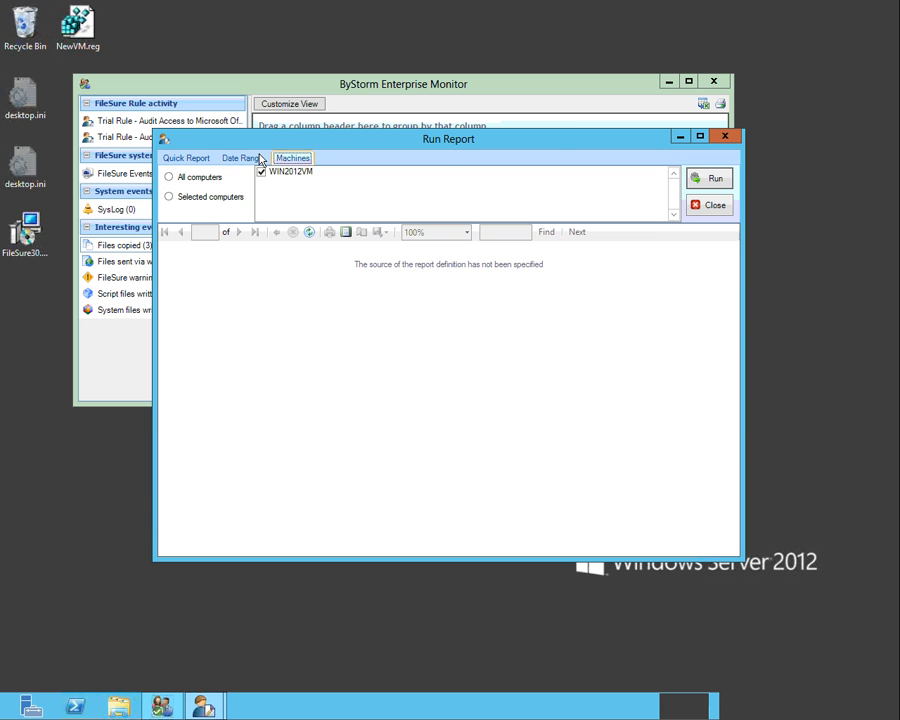
click(196, 179)
click(709, 208)
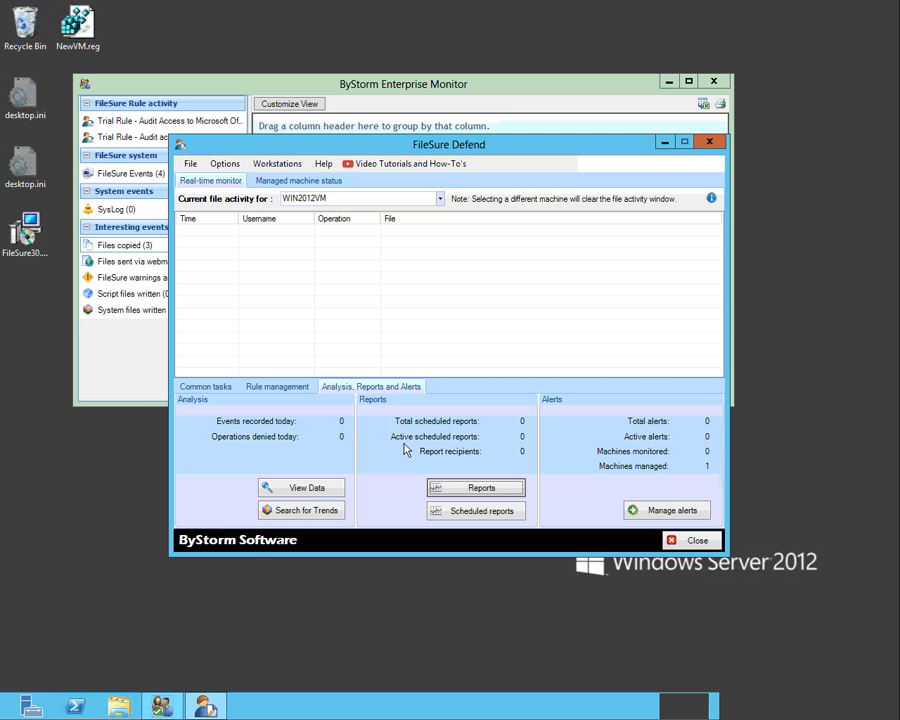
In File Explorer, open the FileSure folder under C:\Program Files (x86)\ByStorm Software
click(122, 705)
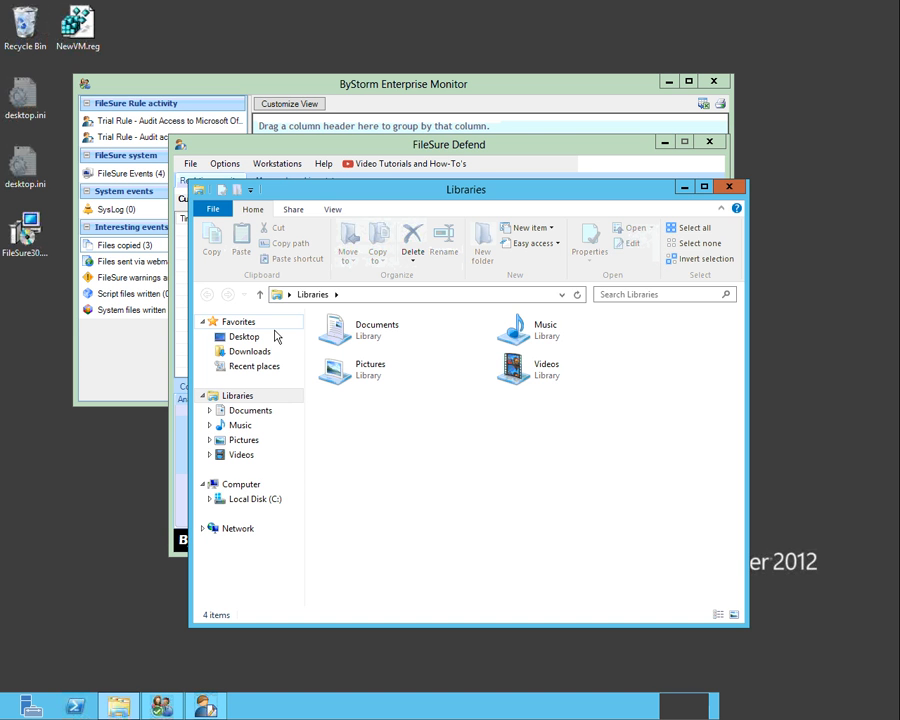
click(258, 499)
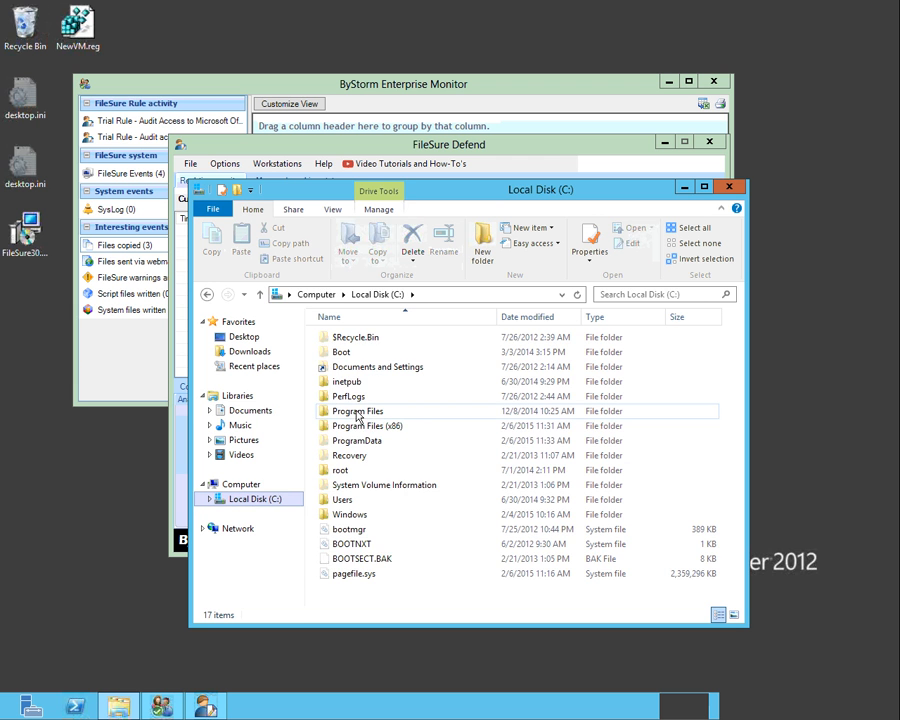
double_click(357, 426)
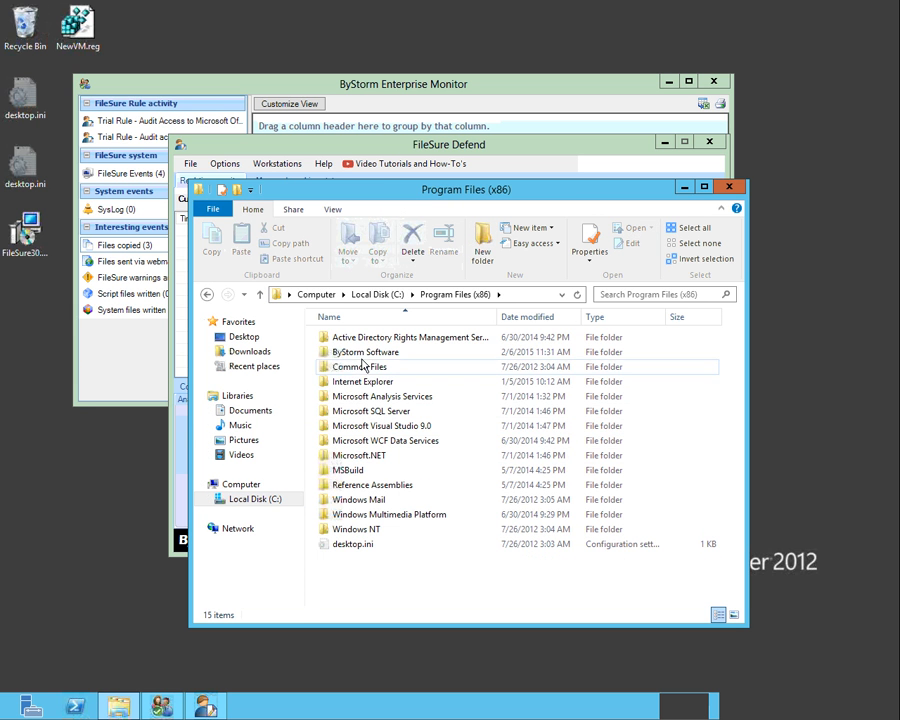
click(361, 354)
double_click(362, 356)
double_click(361, 340)
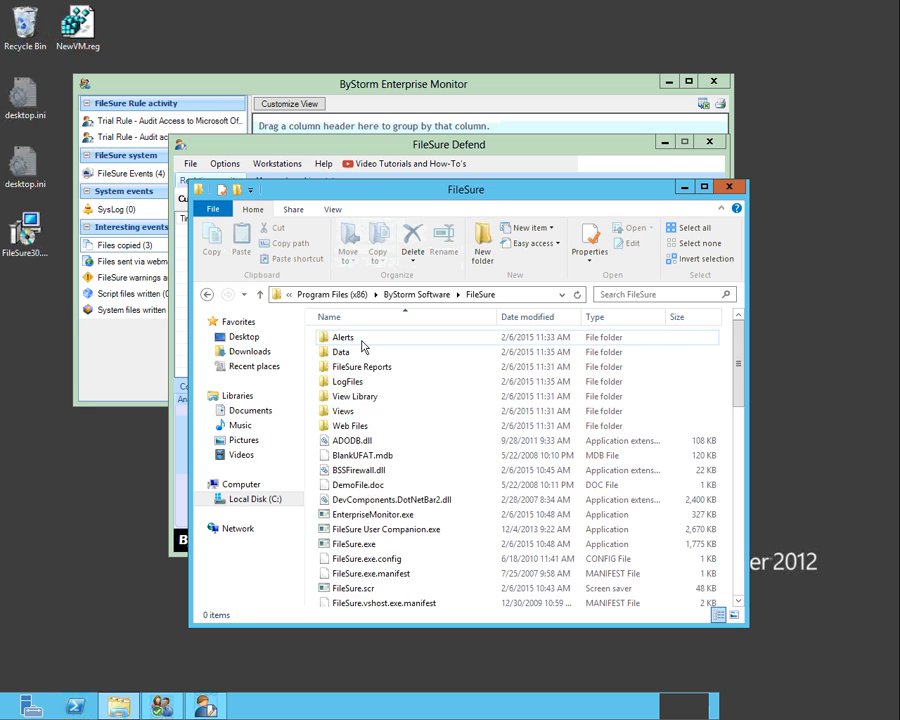
Open the LogFiles folder inside the FileSure folder to view the collected log files
double_click(350, 381)
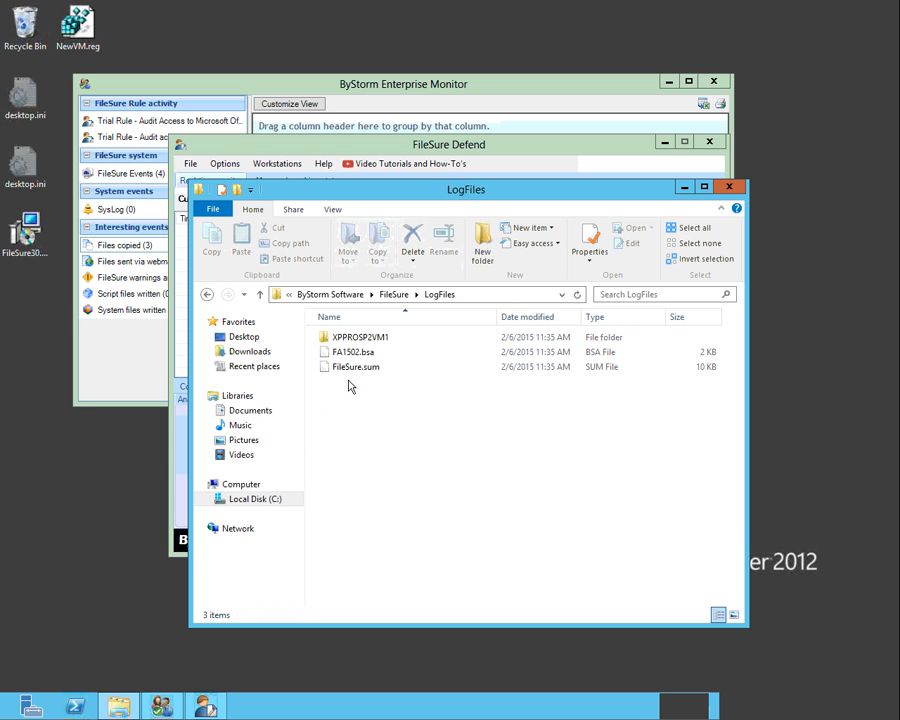
In FileSure Defend, run the User Activity Report: Files copied for the previous hour on all computers, and close it after viewing
click(474, 152)
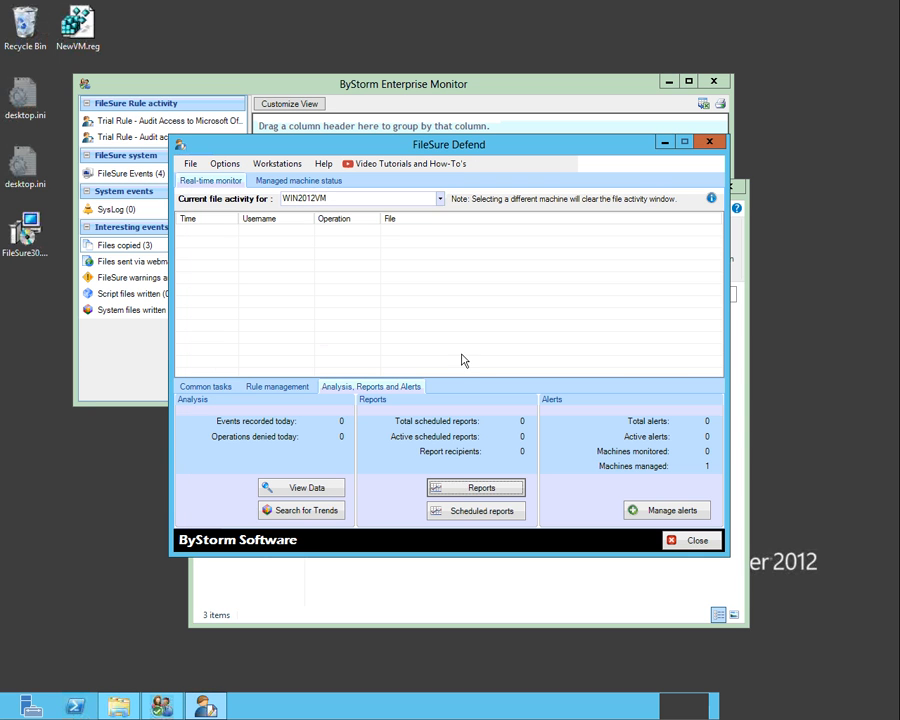
click(466, 489)
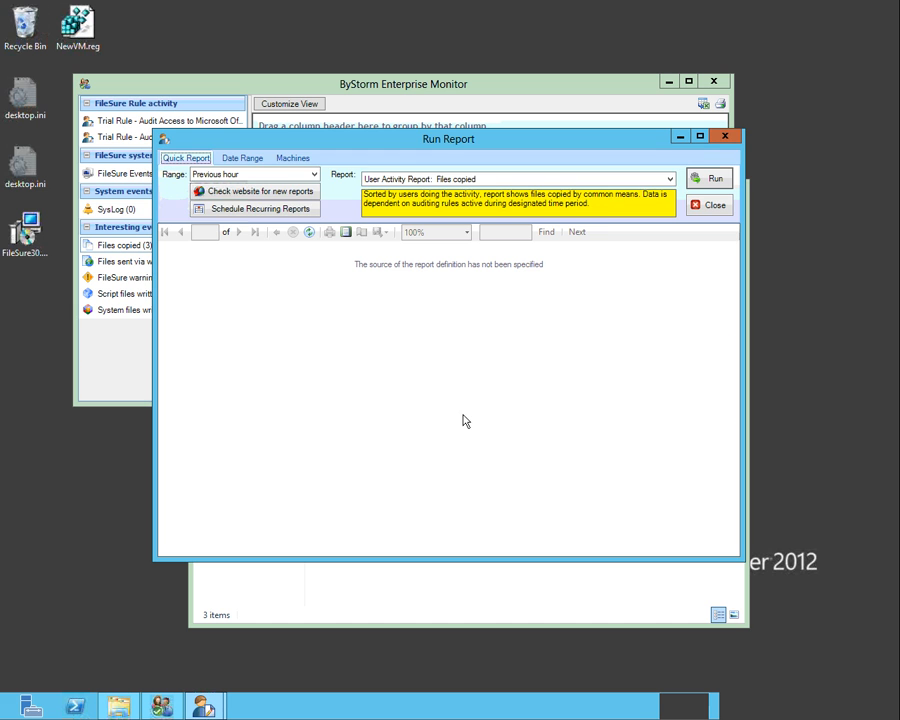
click(293, 158)
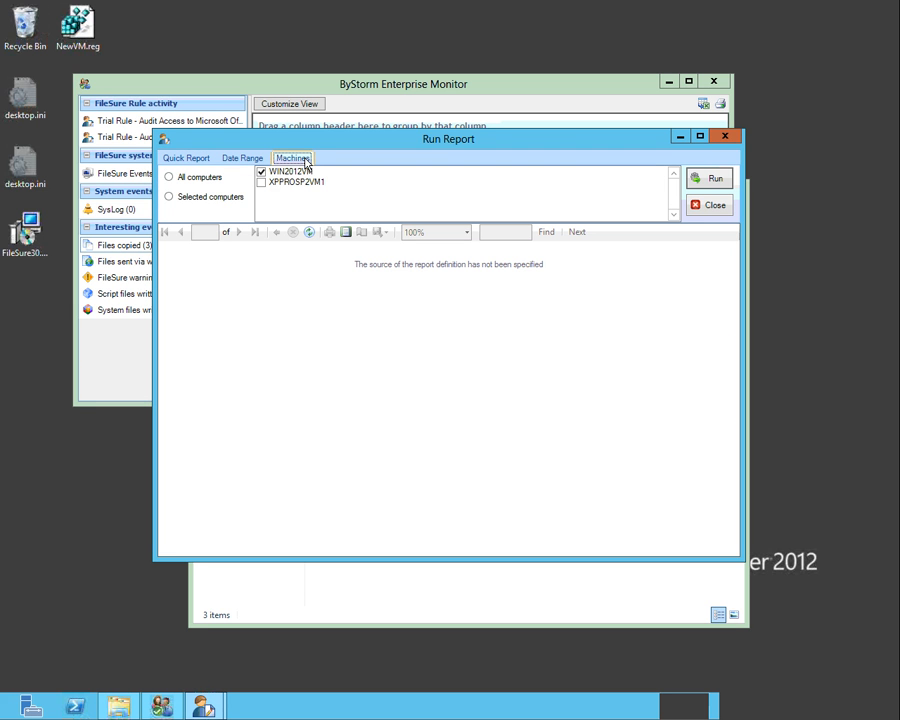
click(213, 177)
click(186, 159)
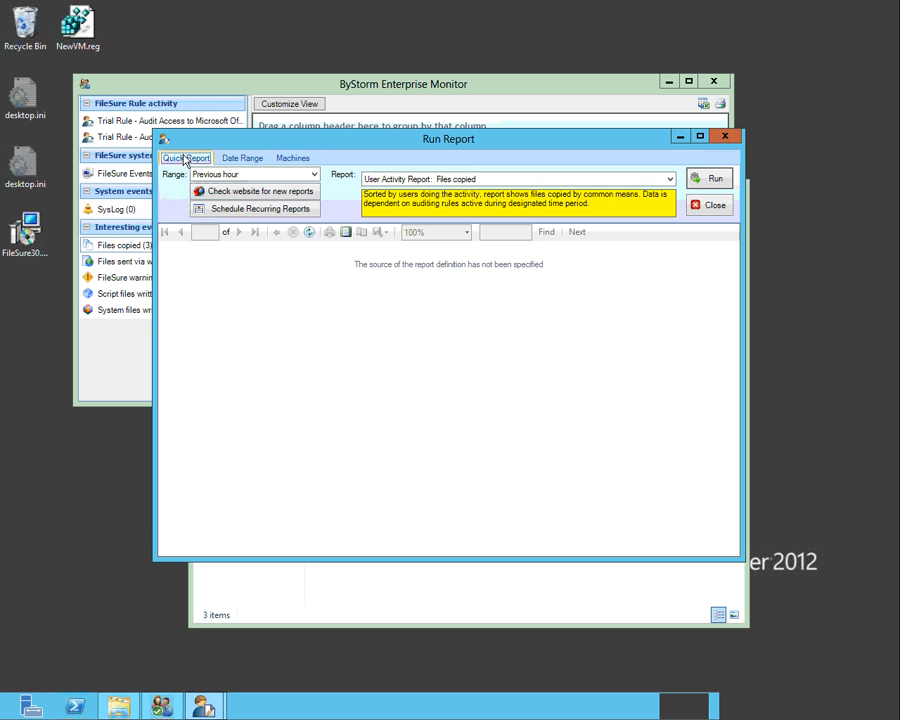
click(706, 180)
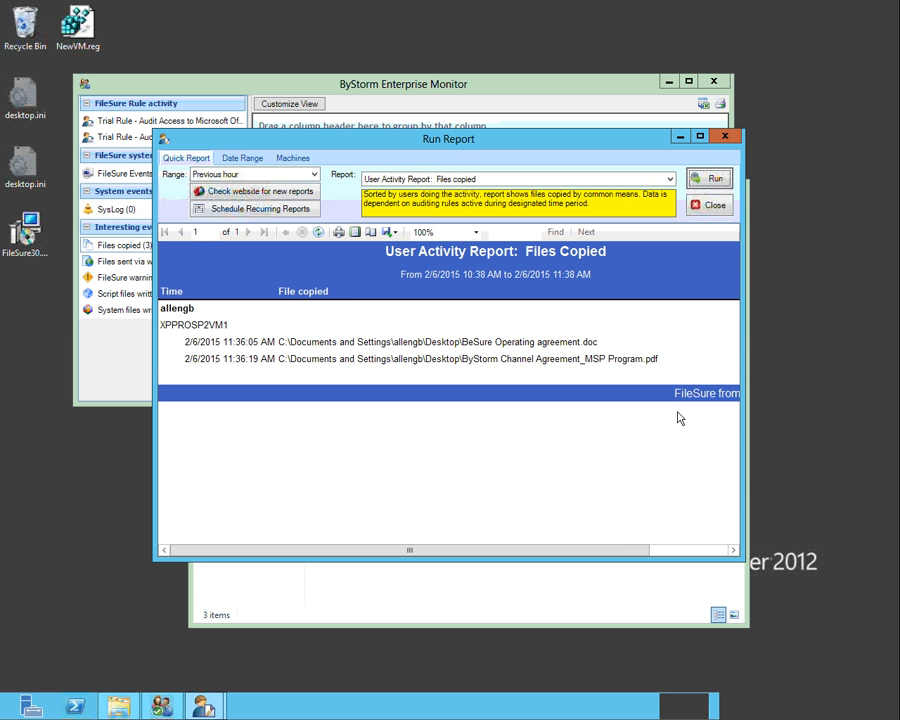
click(716, 206)
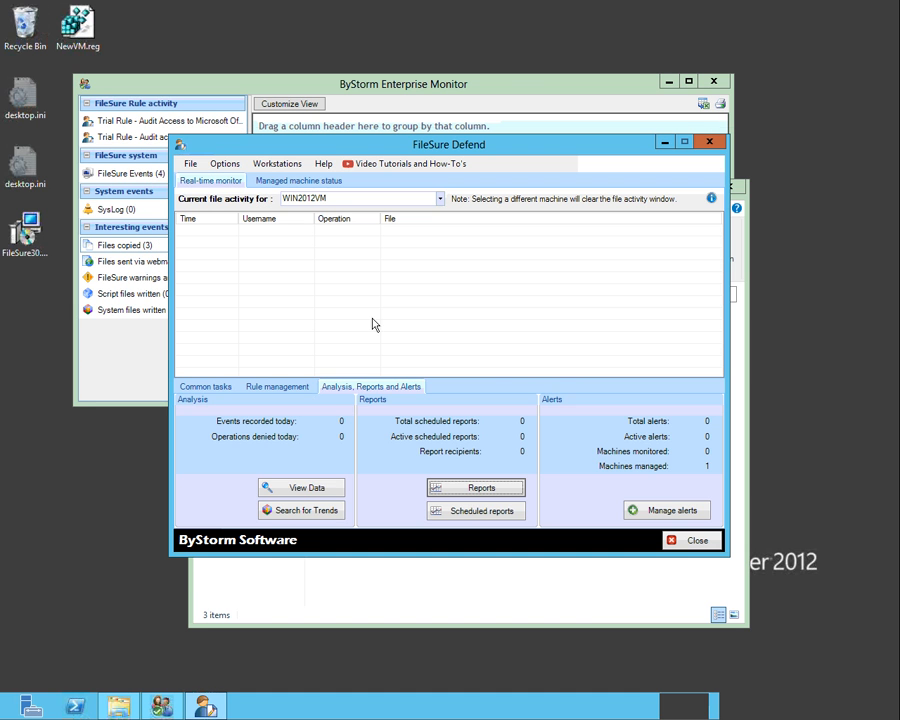
Review the local auditing rules for Microsoft Office files, PDF files and USB activity, and recheck the LogFiles folder in File Explorer
click(280, 386)
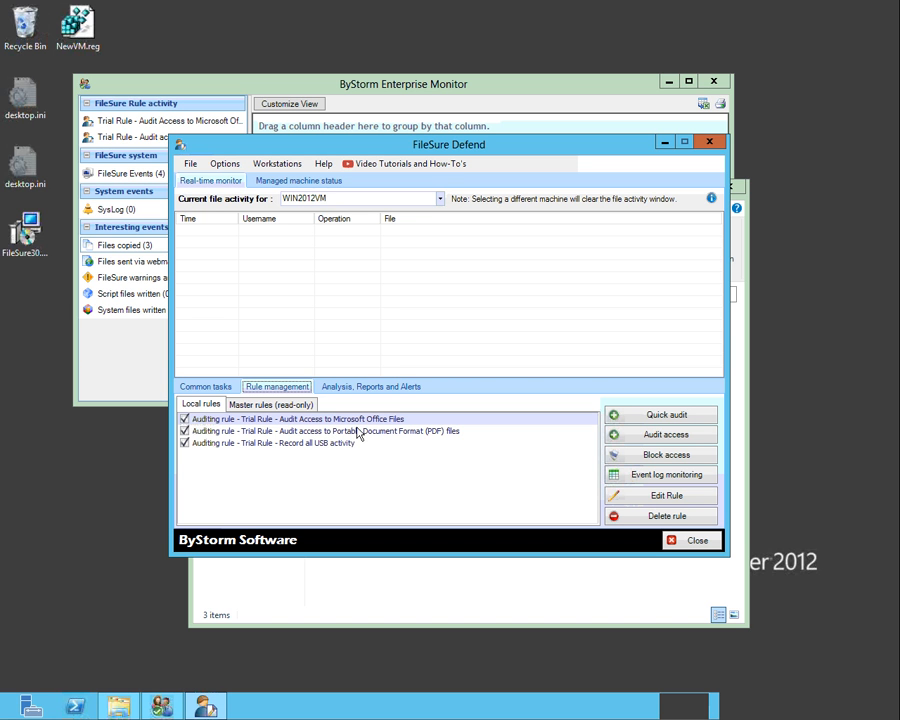
click(358, 430)
click(346, 443)
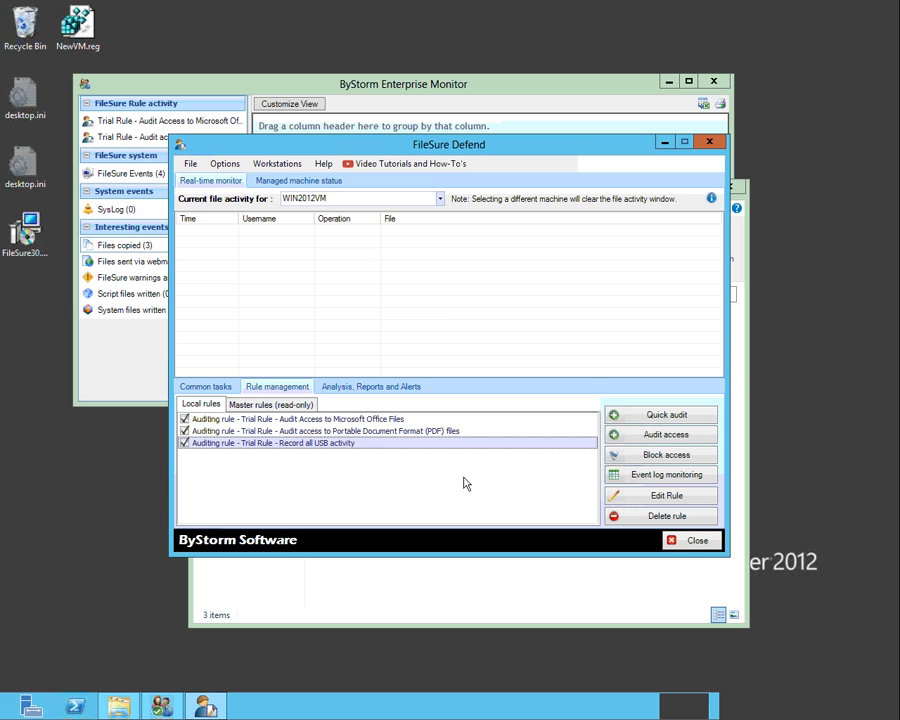
click(399, 598)
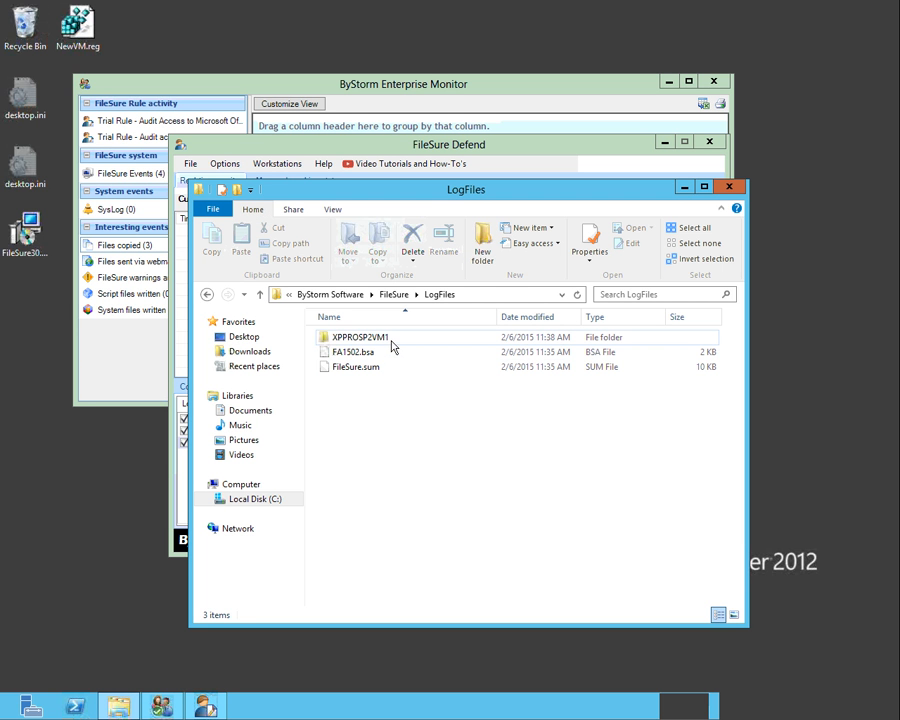
click(527, 148)
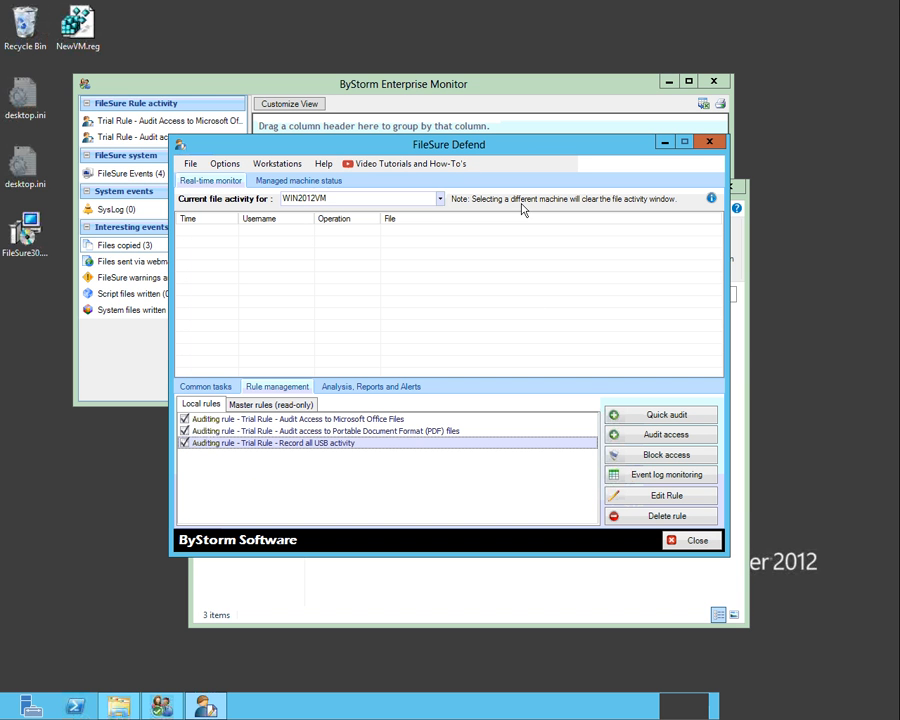